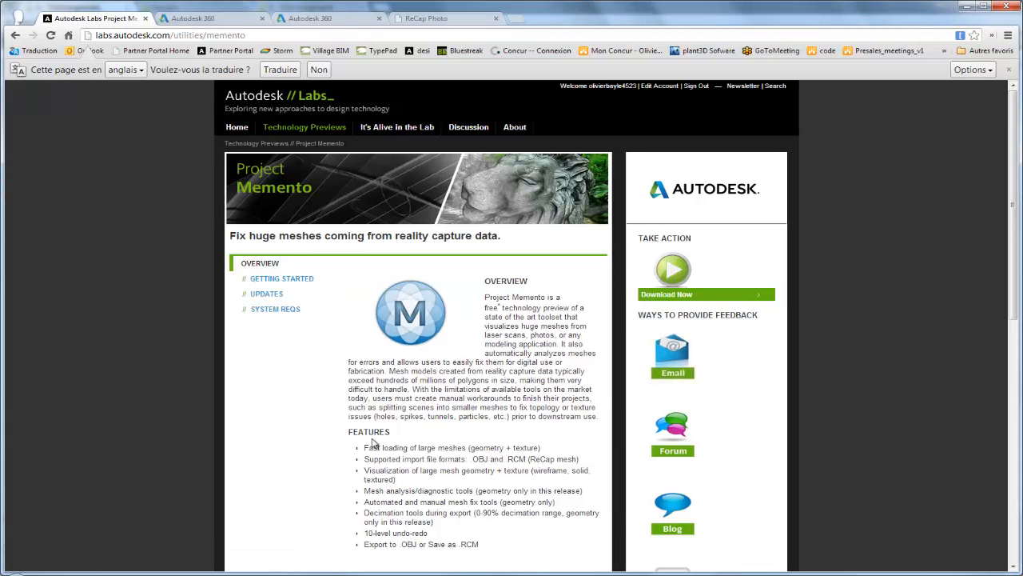
# - Switch to Autodesk 360, view ExempleEntree.rcp, and examine its wireframe mesh around the door and stairs
pyautogui.click(212, 20)
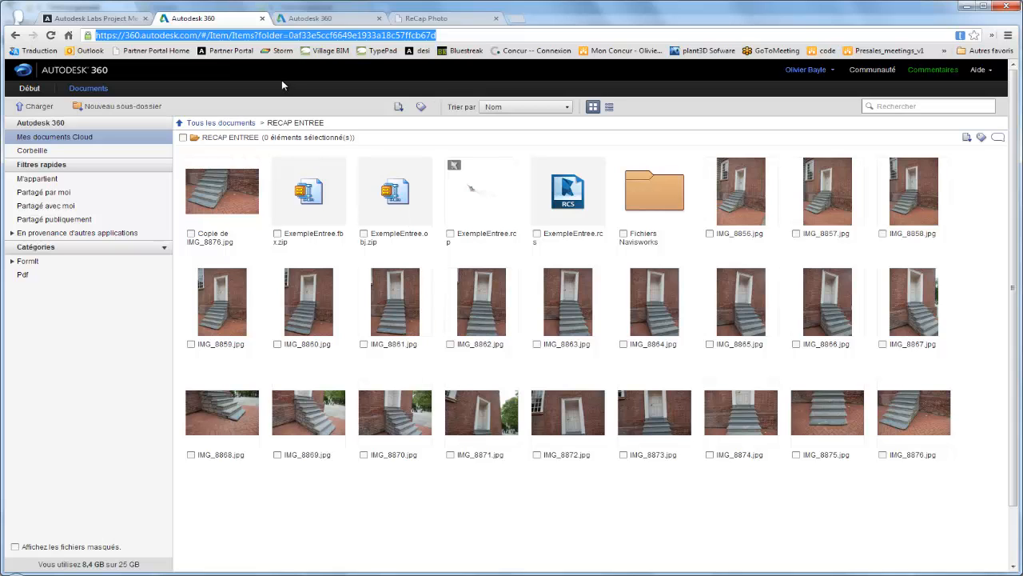
pyautogui.click(326, 22)
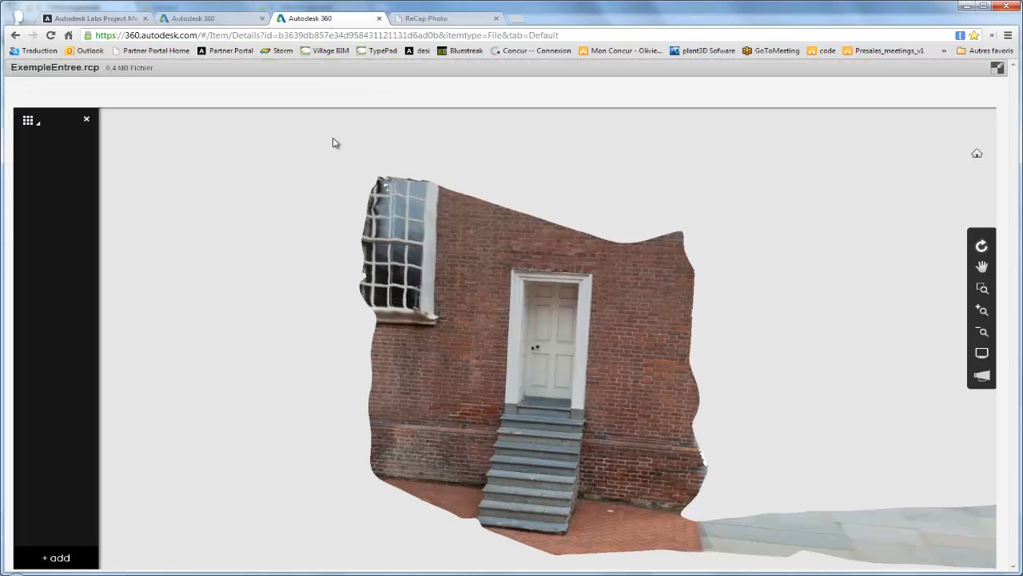
pyautogui.moveTo(318, 283); pyautogui.dragTo(437, 310)
pyautogui.click(981, 353)
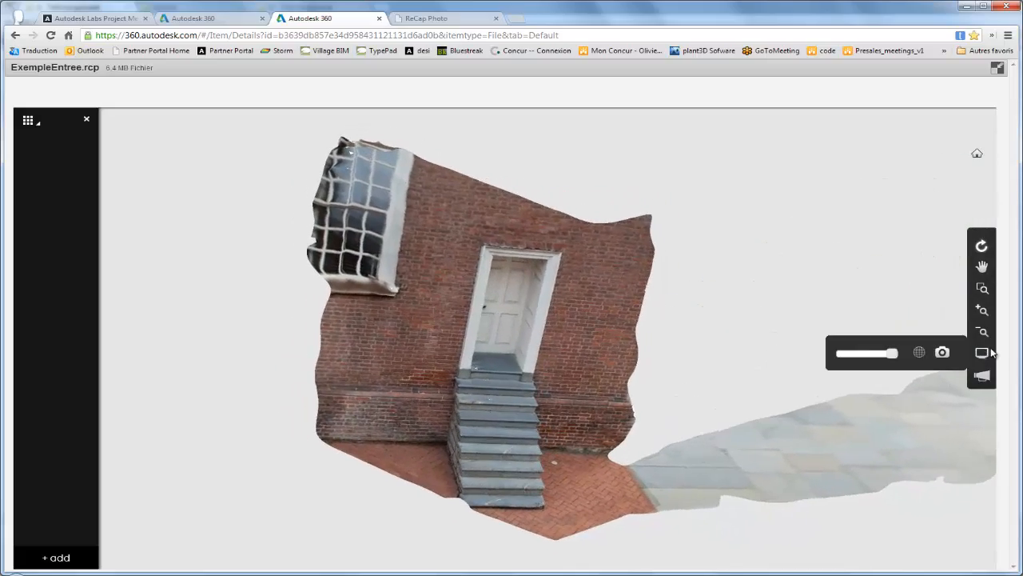
pyautogui.click(921, 354)
pyautogui.scroll(5, 533, 340)
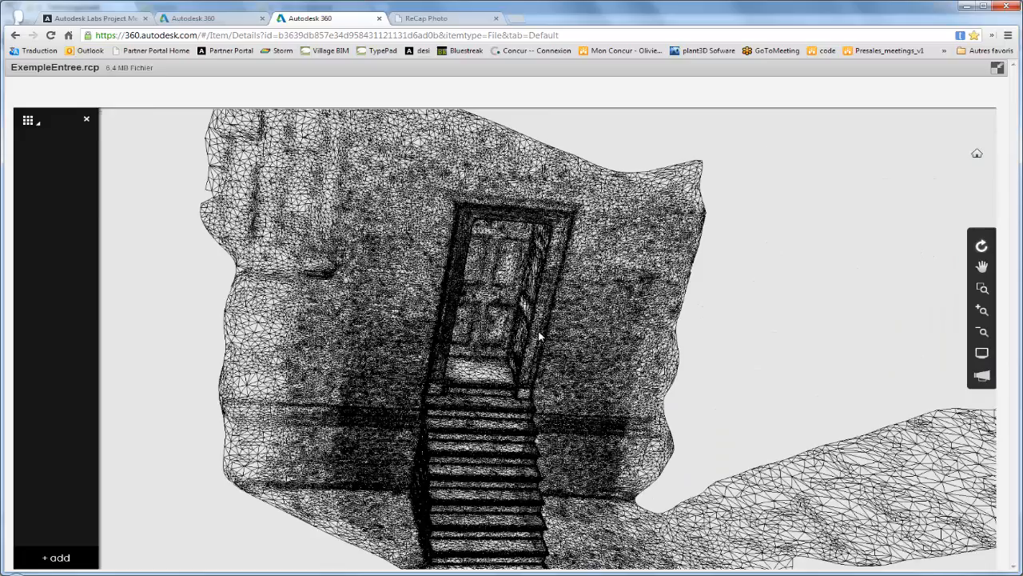
pyautogui.scroll(2, 520, 363)
pyautogui.scroll(-6, 515, 346)
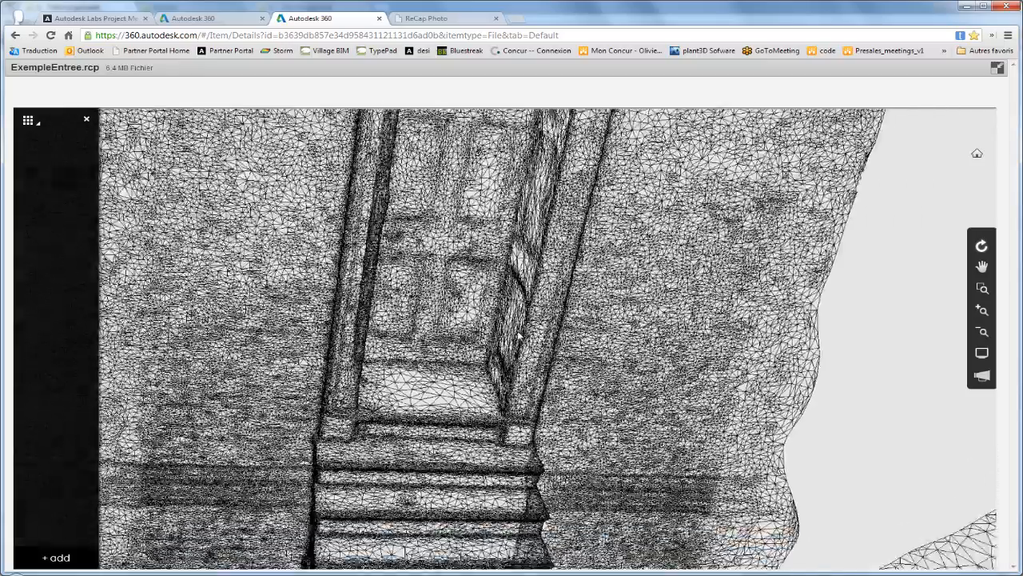
# - Return to the RECAP ENTREE folder and show the available actions for ExempleEntree.obj.zip
pyautogui.click(195, 17)
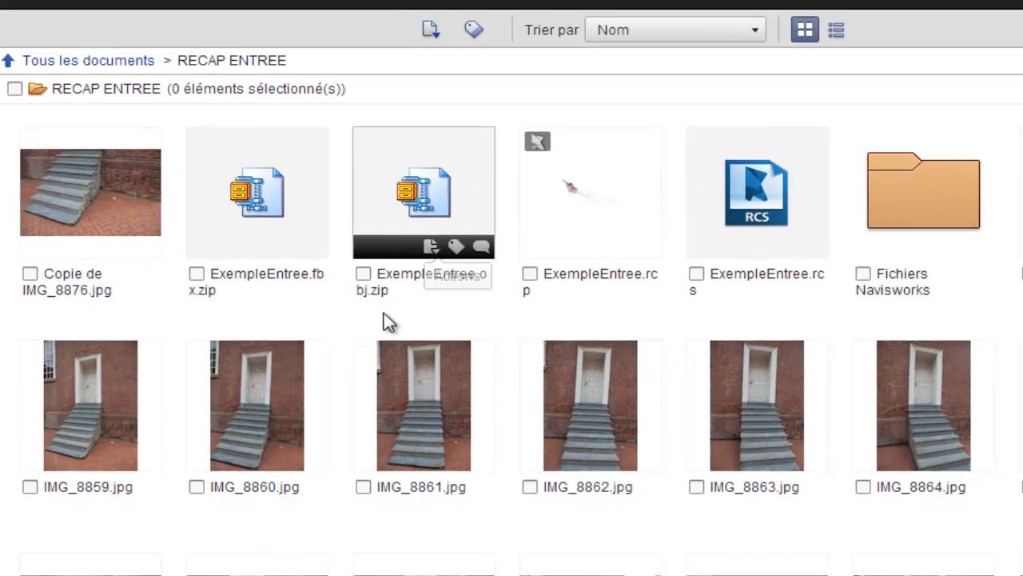
pyautogui.click(365, 279)
pyautogui.click(431, 247)
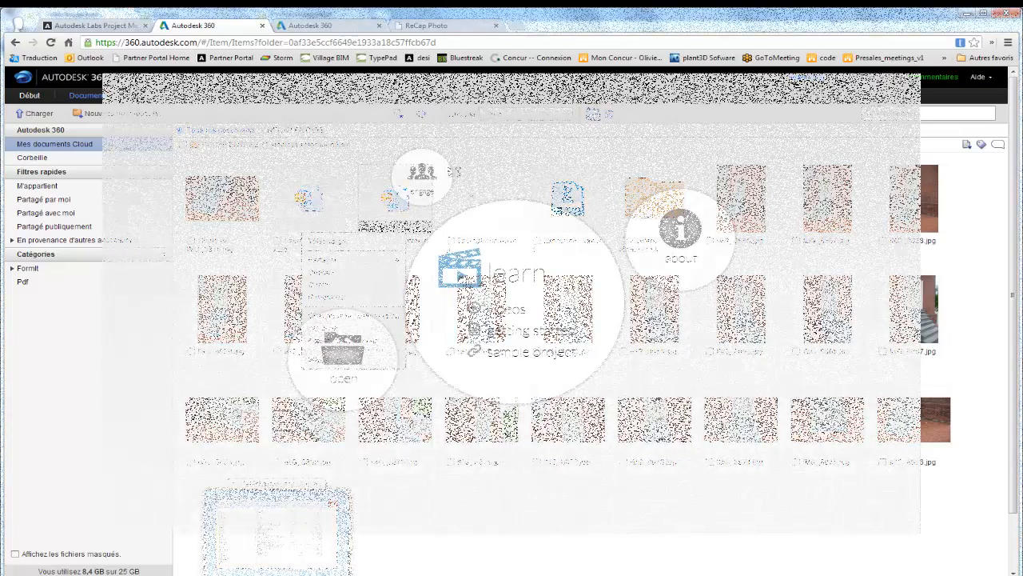
# - Switch to Project Memento and open mesh.obj from the Entrée folder inside 4 - Téléchargement
pyautogui.click(314, 361)
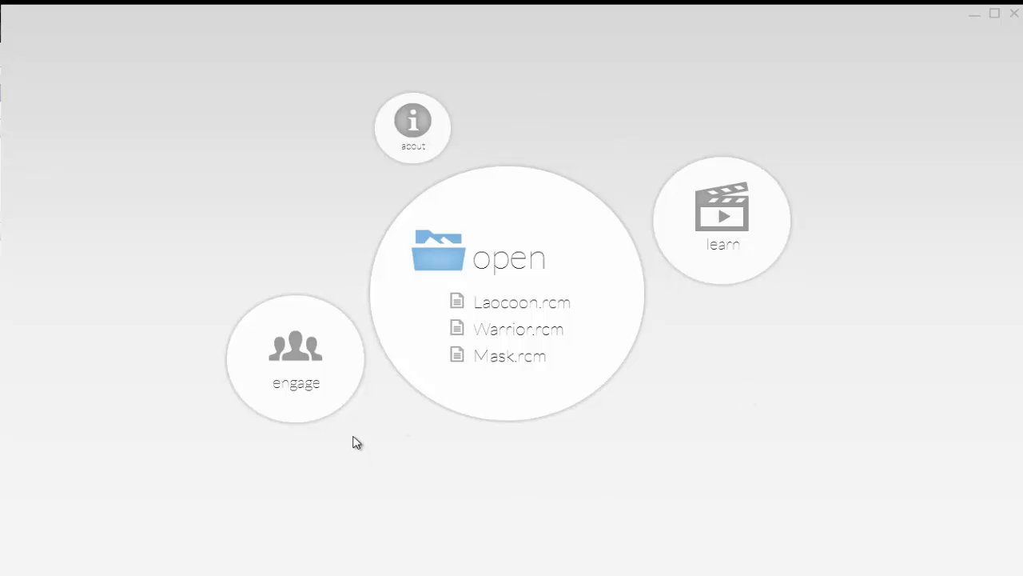
pyautogui.click(453, 253)
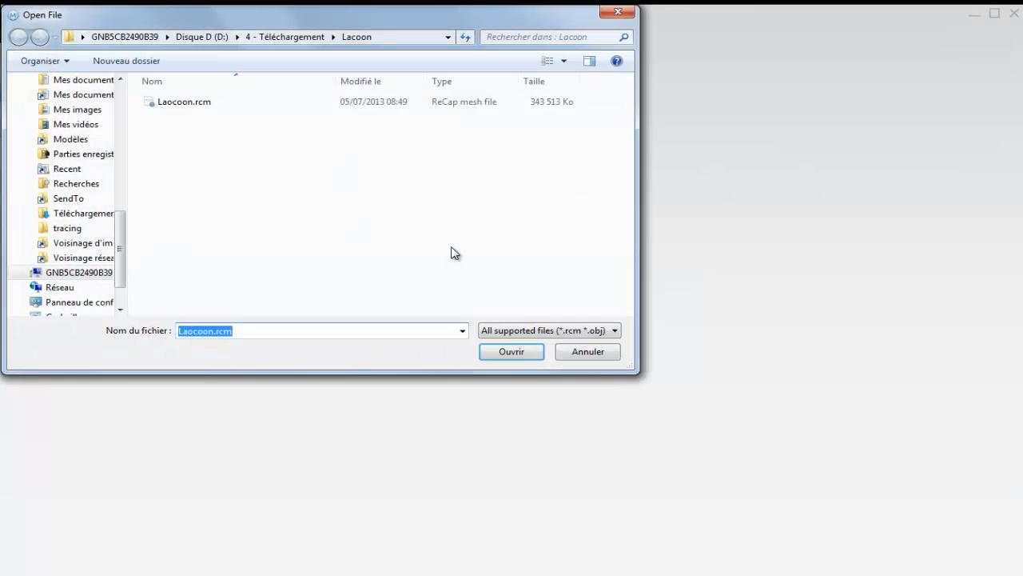
pyautogui.click(272, 36)
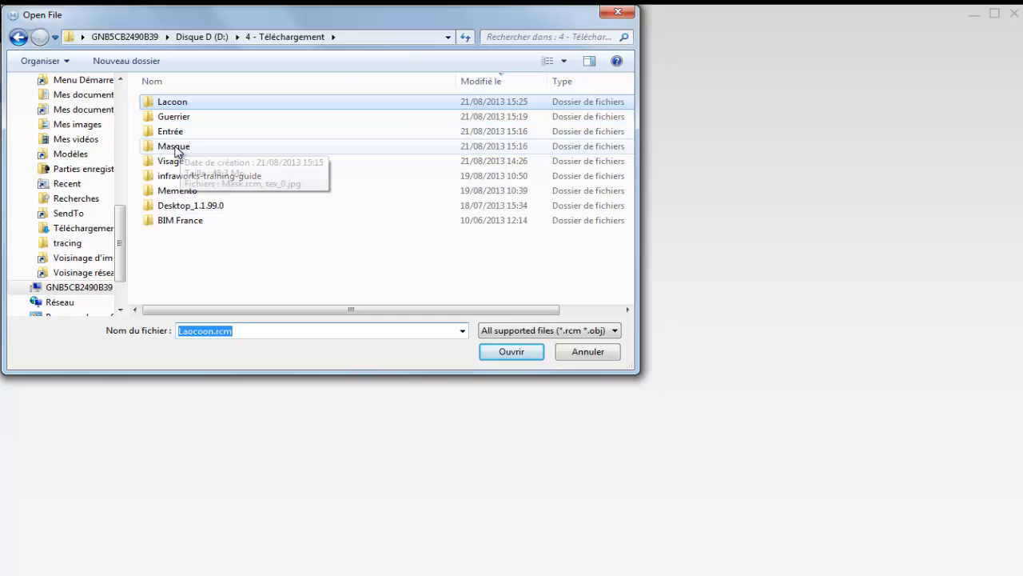
pyautogui.doubleClick(174, 135)
pyautogui.click(175, 121)
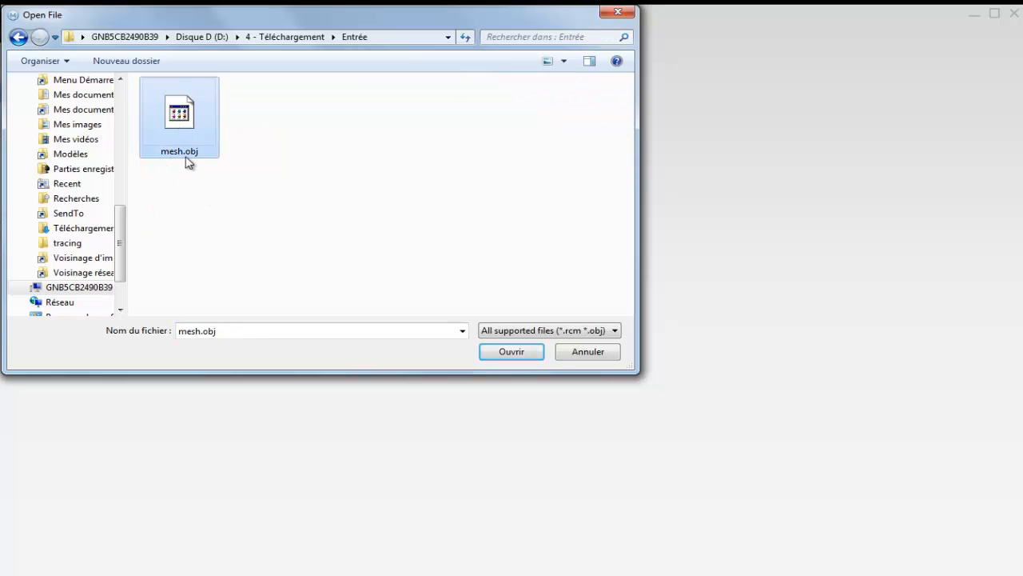
pyautogui.click(512, 355)
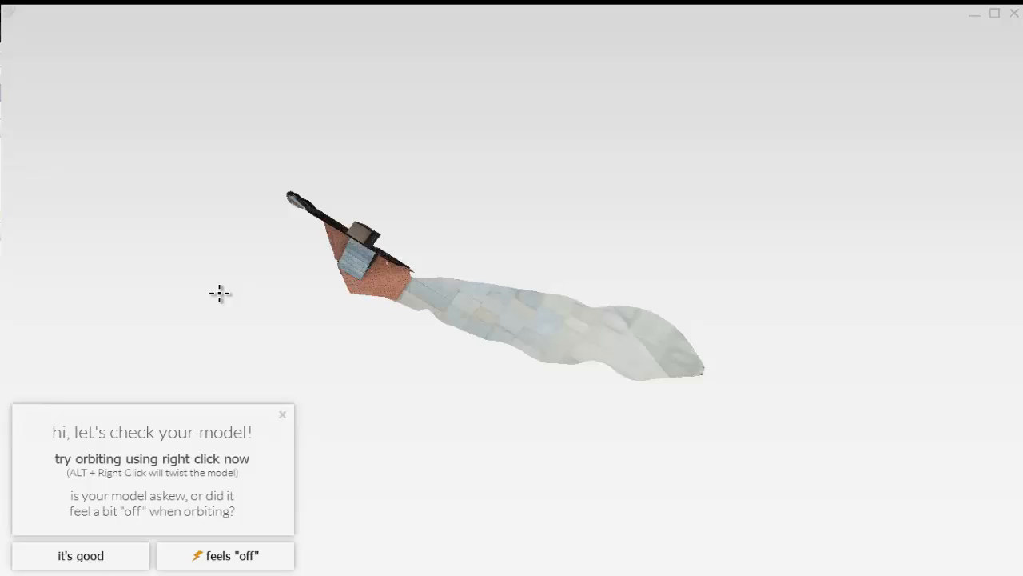
# - Set the askew model upright by placing the ground arrow on a horizontal surface of the stairs, and accept the orientation
pyautogui.click(224, 553)
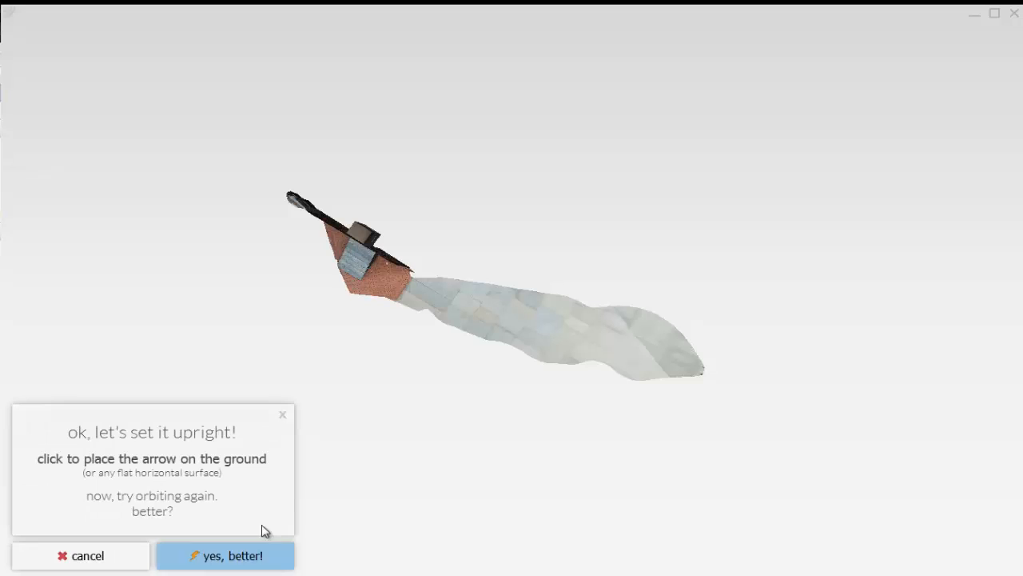
pyautogui.click(307, 274)
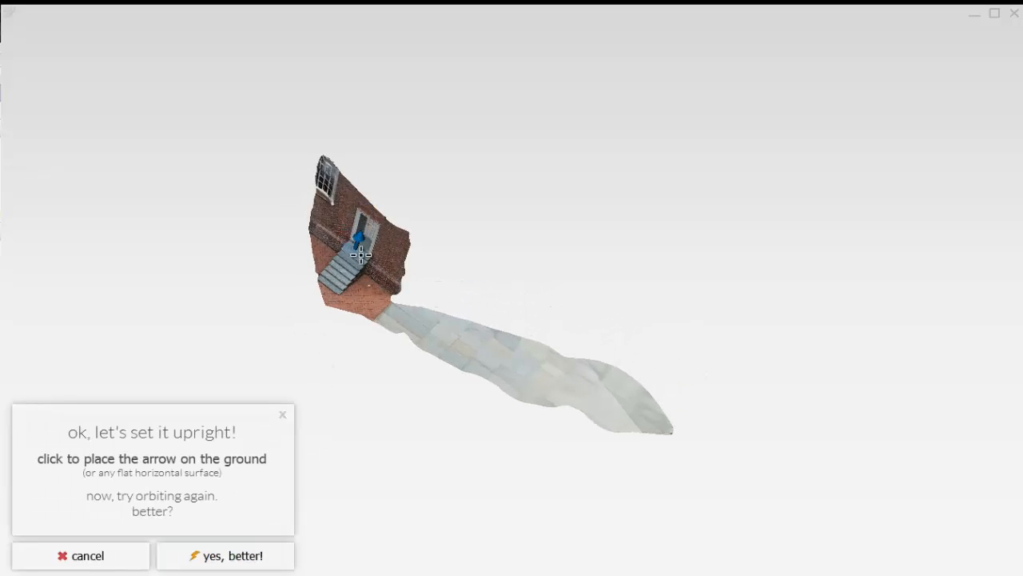
pyautogui.scroll(5, 361, 254)
pyautogui.scroll(3, 361, 172)
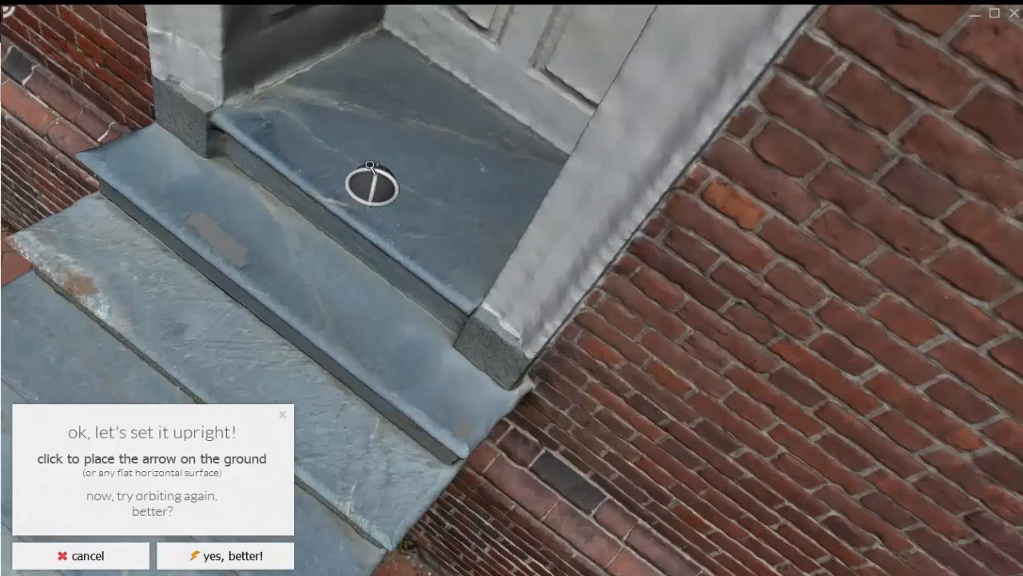
pyautogui.click(368, 171)
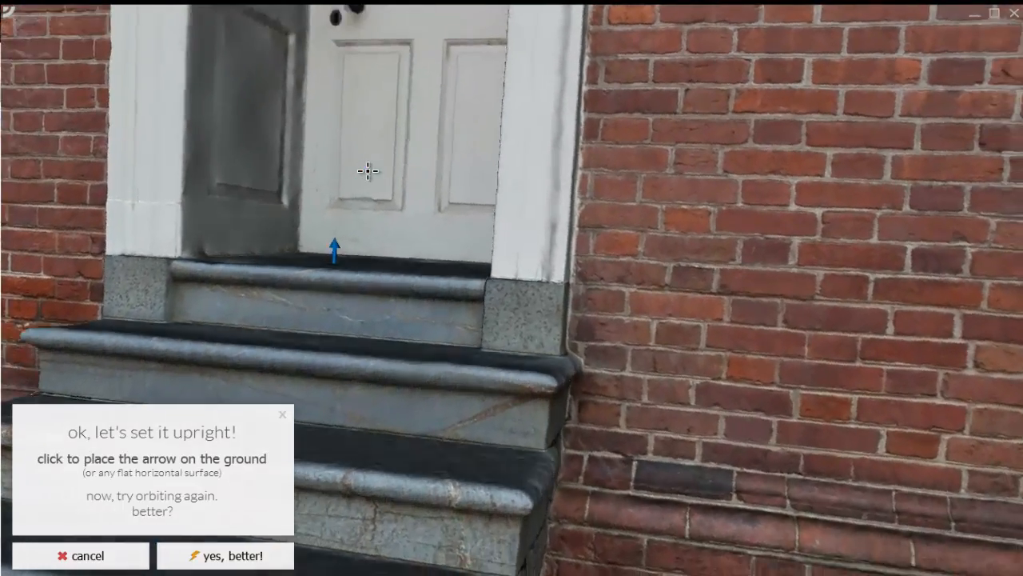
pyautogui.scroll(-8, 369, 170)
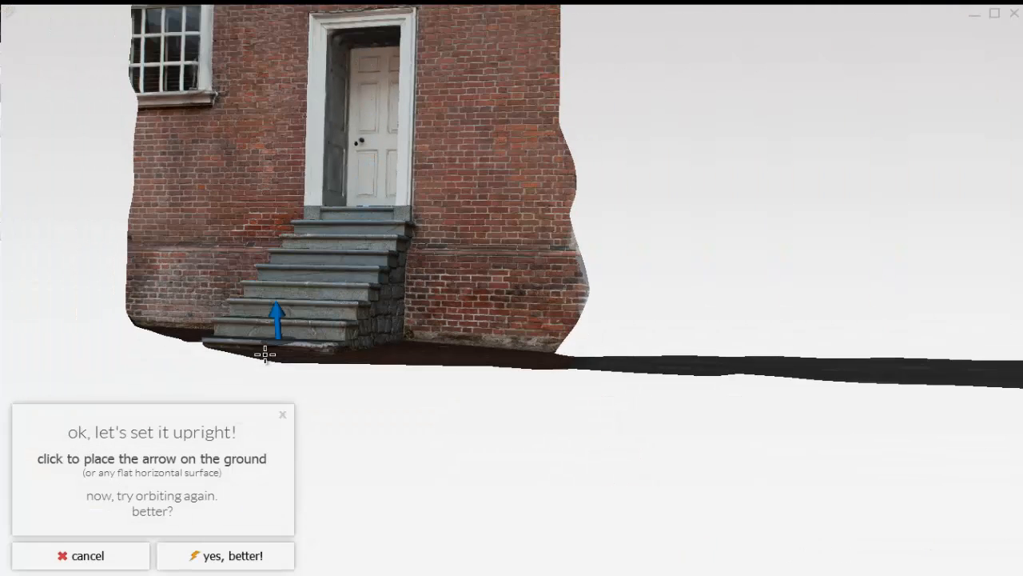
pyautogui.click(229, 553)
# - Display the entrance model in wireframe and examine the mesh density around the door frame and brick wall
pyautogui.scroll(-3, 310, 363)
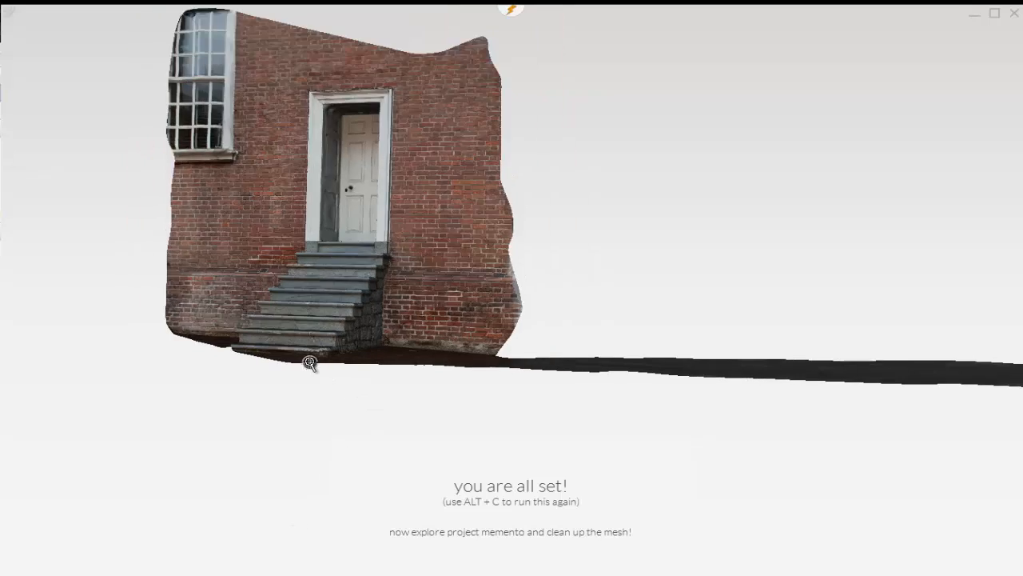
pyautogui.scroll(-3, 310, 363)
pyautogui.moveTo(314, 301); pyautogui.dragTo(237, 347, button='right')
pyautogui.scroll(-4, 323, 332)
pyautogui.scroll(5, 598, 200)
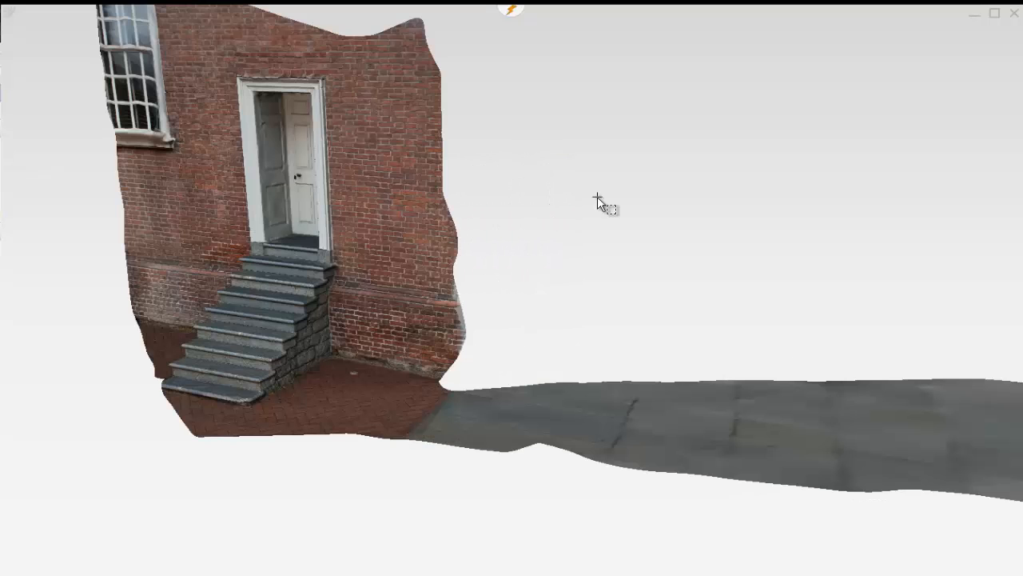
pyautogui.rightClick(592, 140)
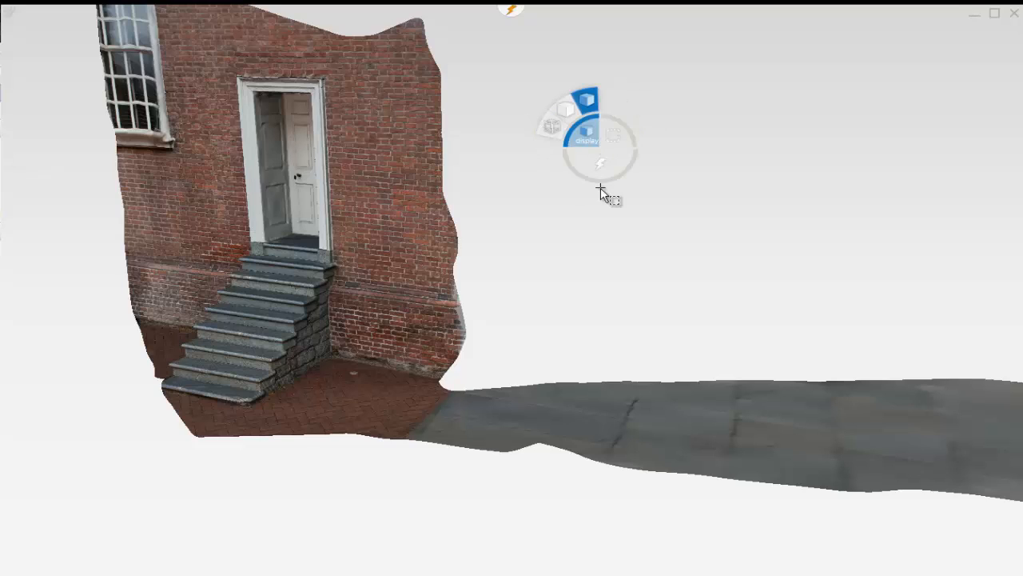
pyautogui.moveTo(589, 139)
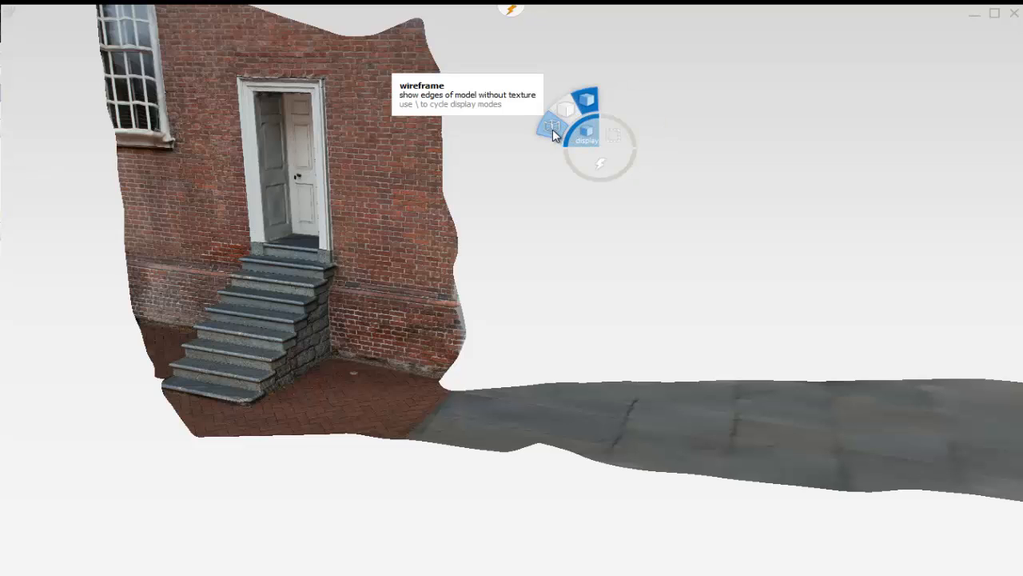
pyautogui.click(553, 129)
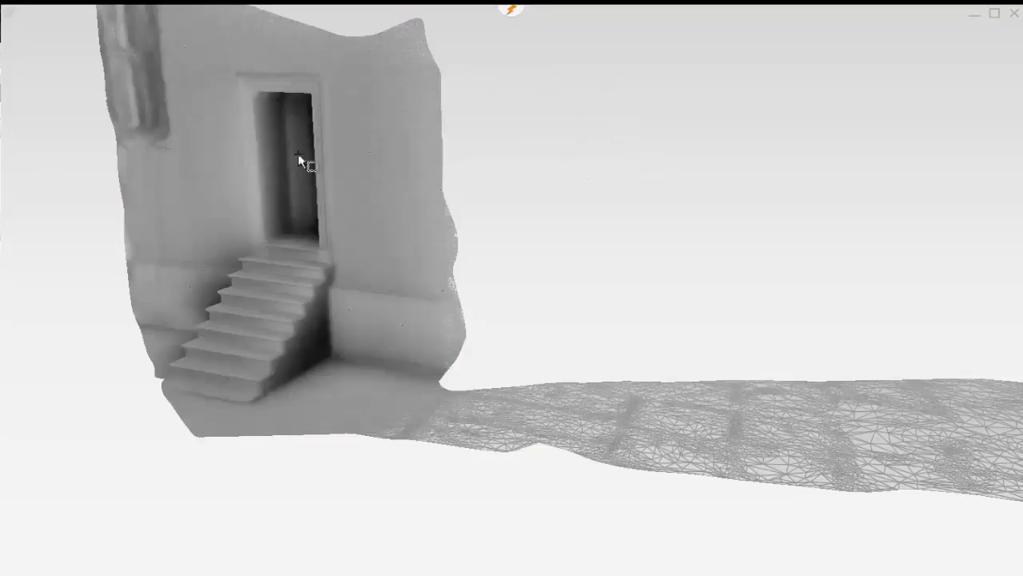
pyautogui.scroll(5, 311, 228)
pyautogui.scroll(6, 320, 236)
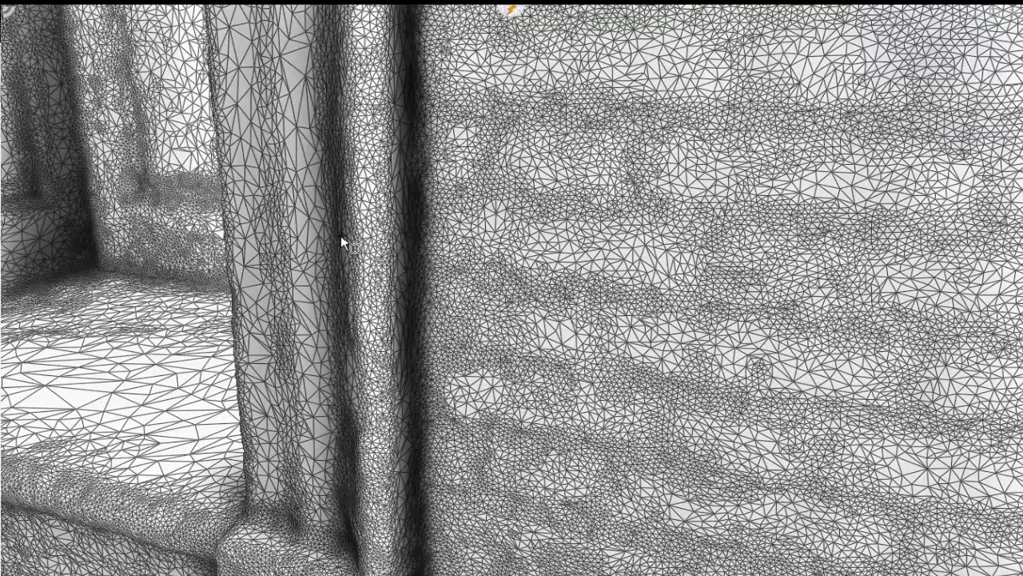
pyautogui.scroll(-3, 334, 242)
# - View the door frame and brick wall in solid shading without texture, and restore the textured display
pyautogui.click(401, 262)
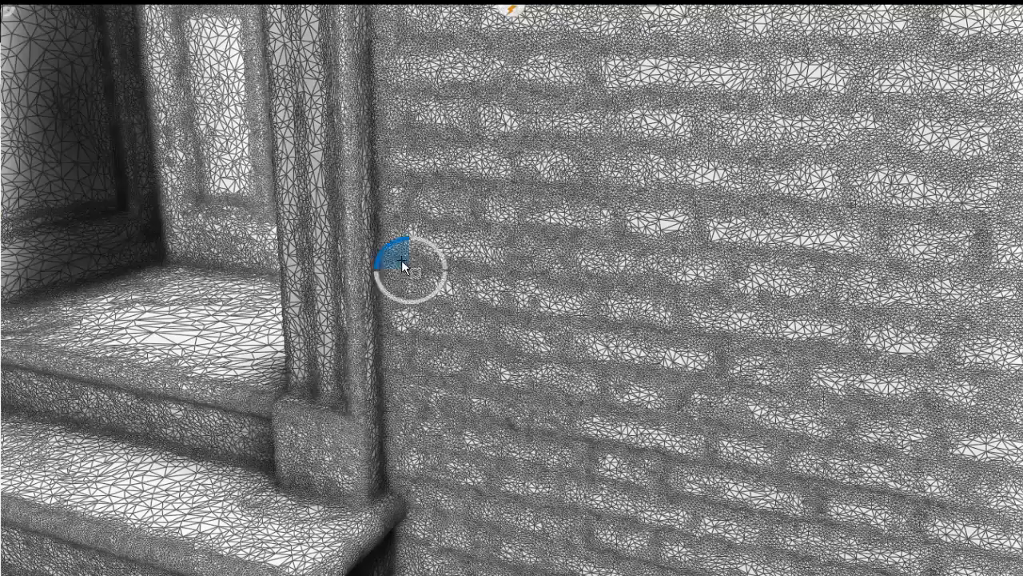
pyautogui.moveTo(399, 253)
pyautogui.click(382, 234)
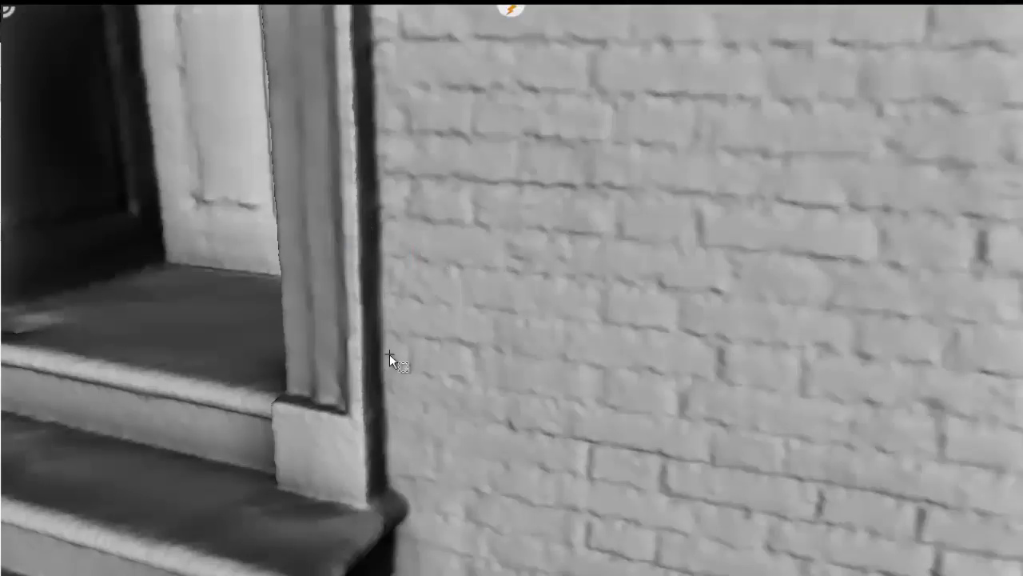
pyautogui.click(439, 323)
pyautogui.click(432, 296)
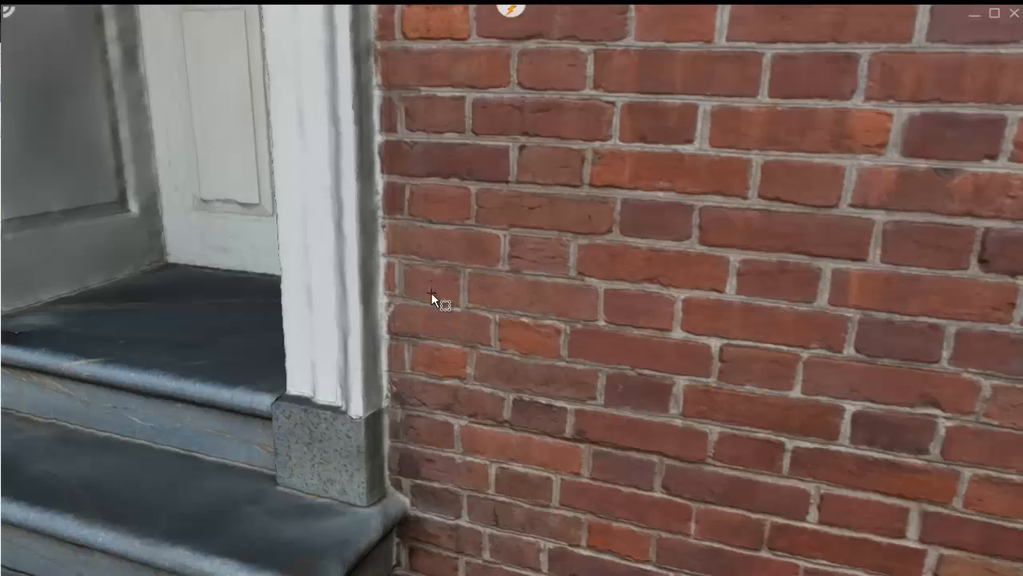
# - Paint a ring-shaped selection on the brick wall beside the door with the brush selection tool
pyautogui.click(519, 278)
pyautogui.moveTo(542, 268)
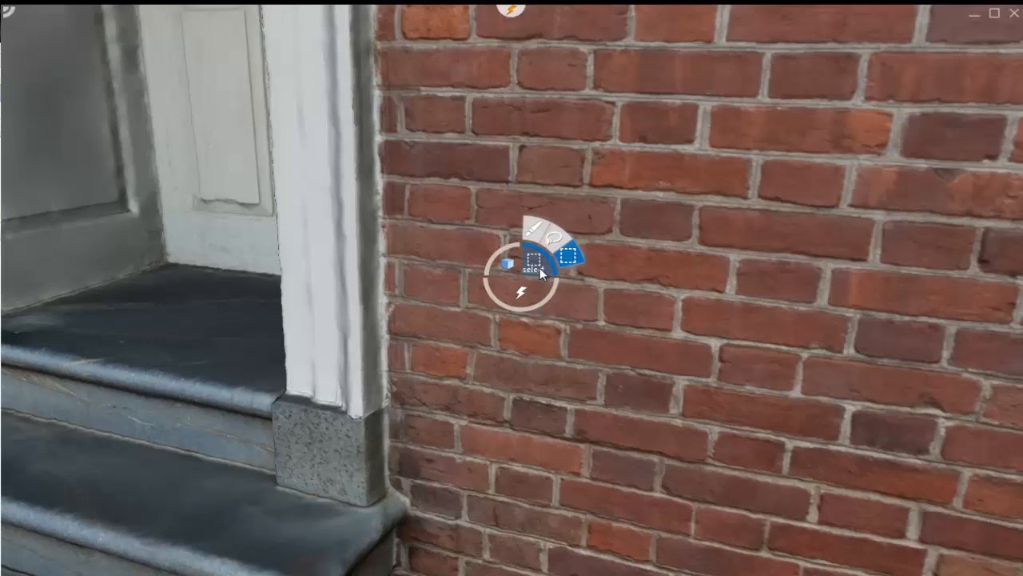
pyautogui.click(535, 236)
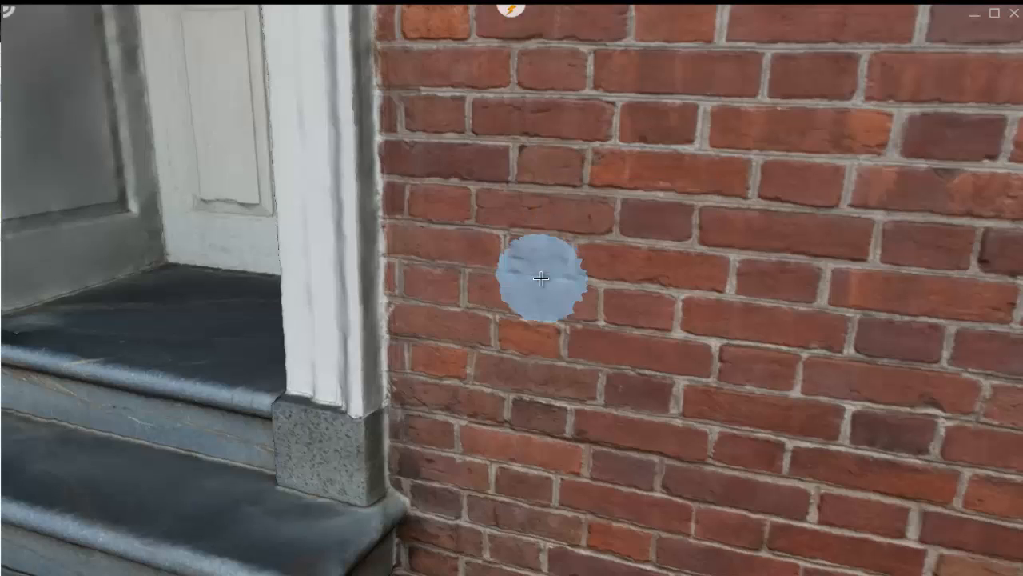
pyautogui.moveTo(549, 270)
pyautogui.mouseDown()
pyautogui.moveTo(604, 264)
pyautogui.moveTo(618, 433)
pyautogui.moveTo(551, 339)
pyautogui.mouseUp()
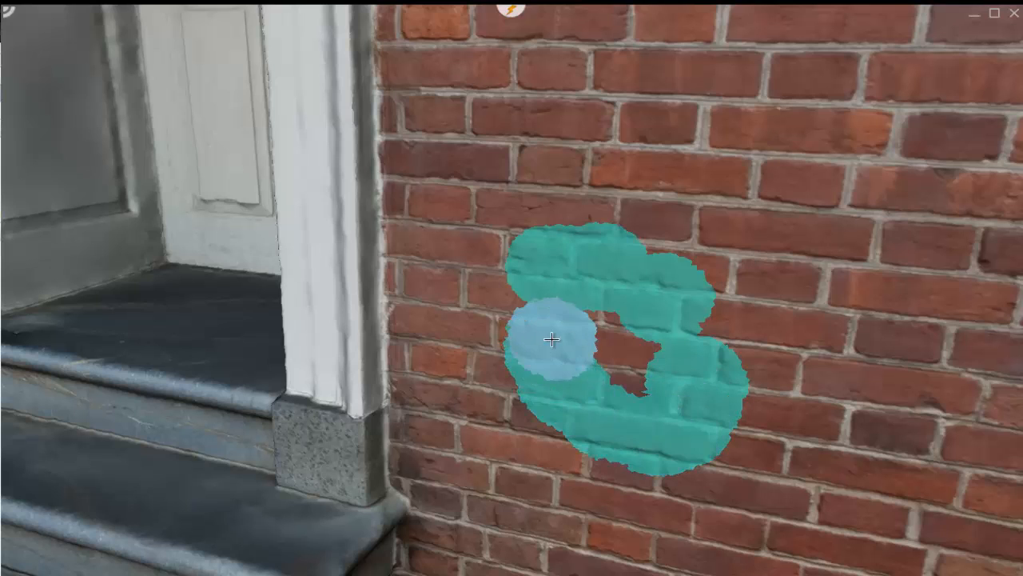
# - Select a large rounded area of the brick wall beside the door with the lasso tool
pyautogui.rightClick(607, 184)
pyautogui.moveTo(641, 169)
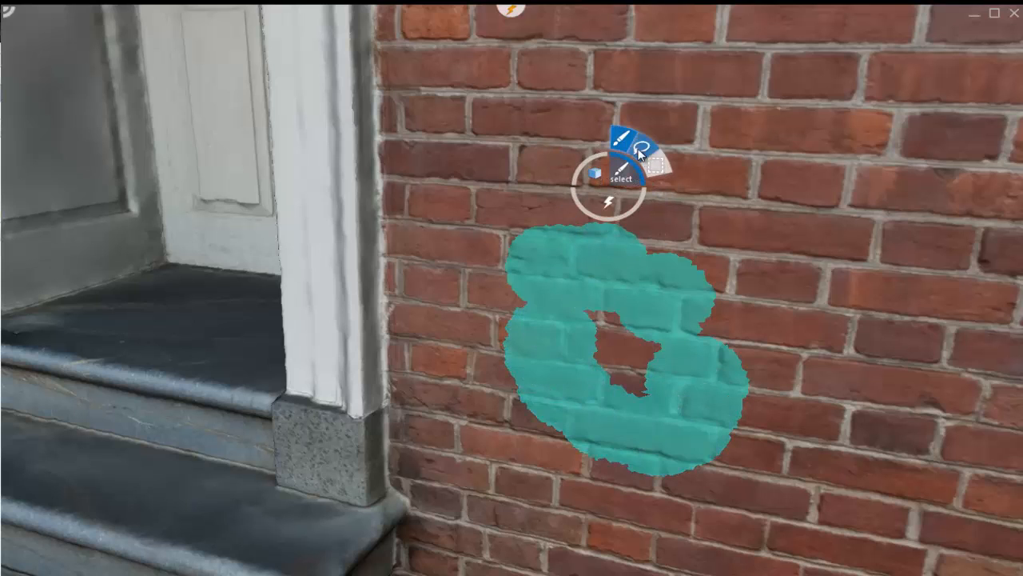
pyautogui.click(641, 148)
pyautogui.moveTo(672, 115)
pyautogui.mouseDown()
pyautogui.moveTo(879, 245)
pyautogui.moveTo(624, 472)
pyautogui.mouseUp()
pyautogui.moveTo(546, 440)
pyautogui.mouseDown()
pyautogui.moveTo(517, 206)
pyautogui.moveTo(544, 172)
pyautogui.mouseUp()
# - Select a rectangular patch of the brick wall beside the door frame with the rectangle selection tool
pyautogui.rightClick(463, 141)
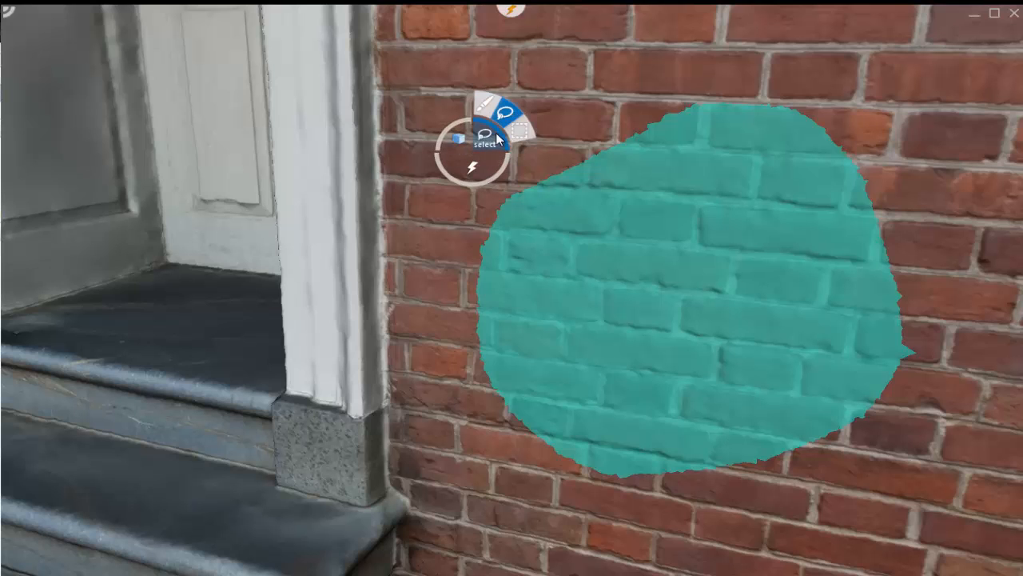
pyautogui.click(523, 134)
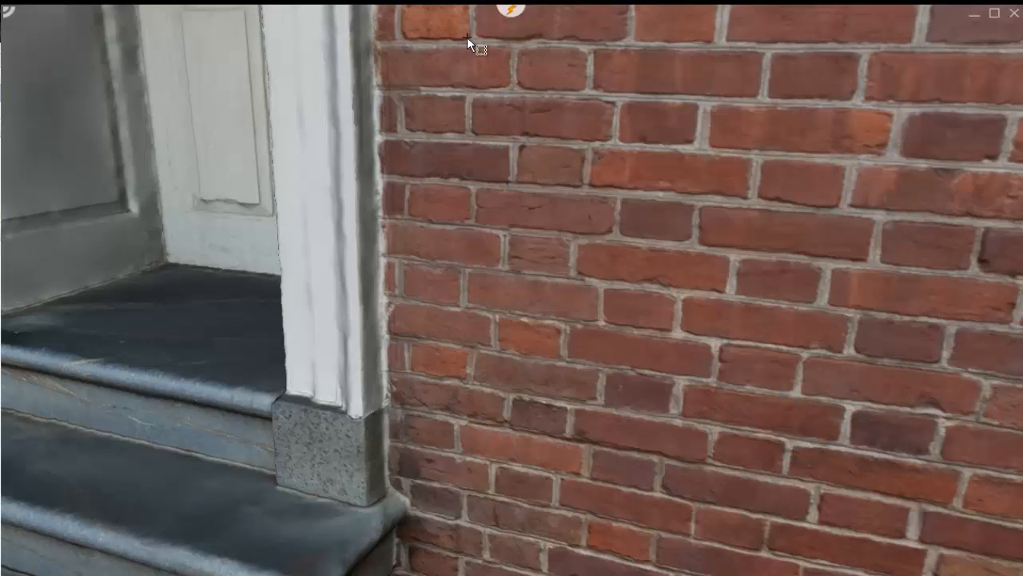
pyautogui.moveTo(467, 37); pyautogui.dragTo(814, 267)
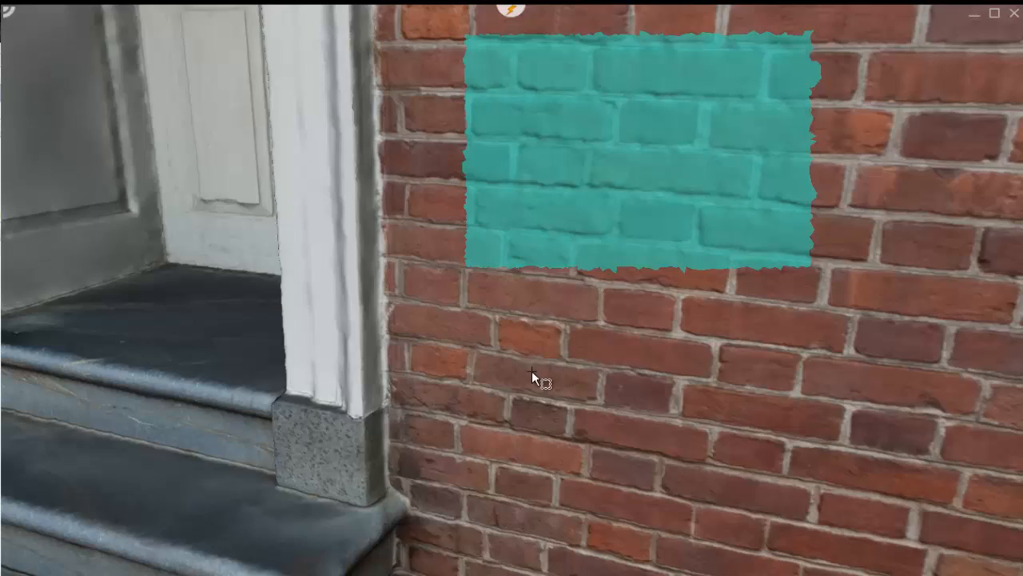
pyautogui.scroll(-6, 532, 373)
pyautogui.scroll(-1, 532, 374)
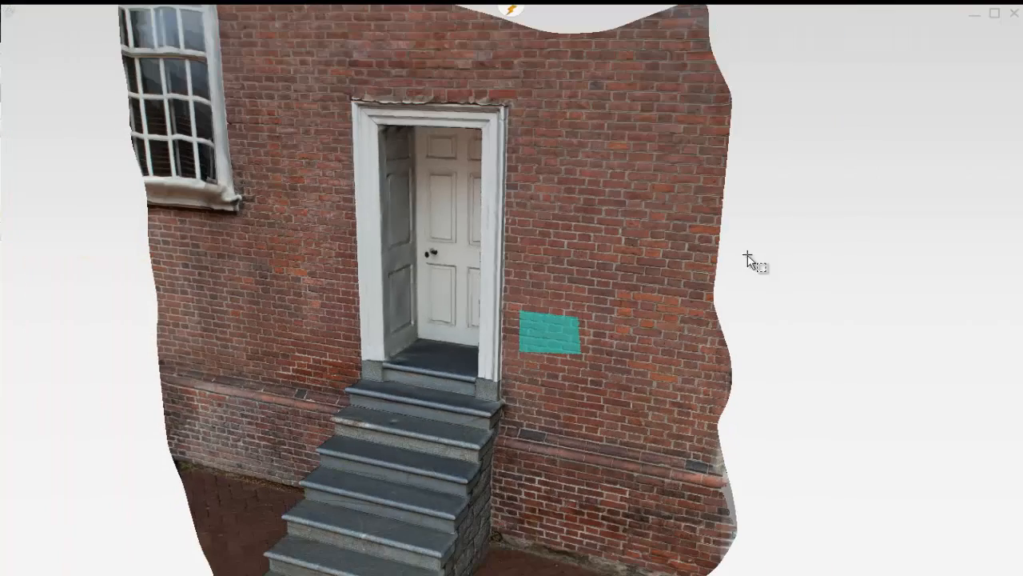
pyautogui.scroll(-4, 636, 416)
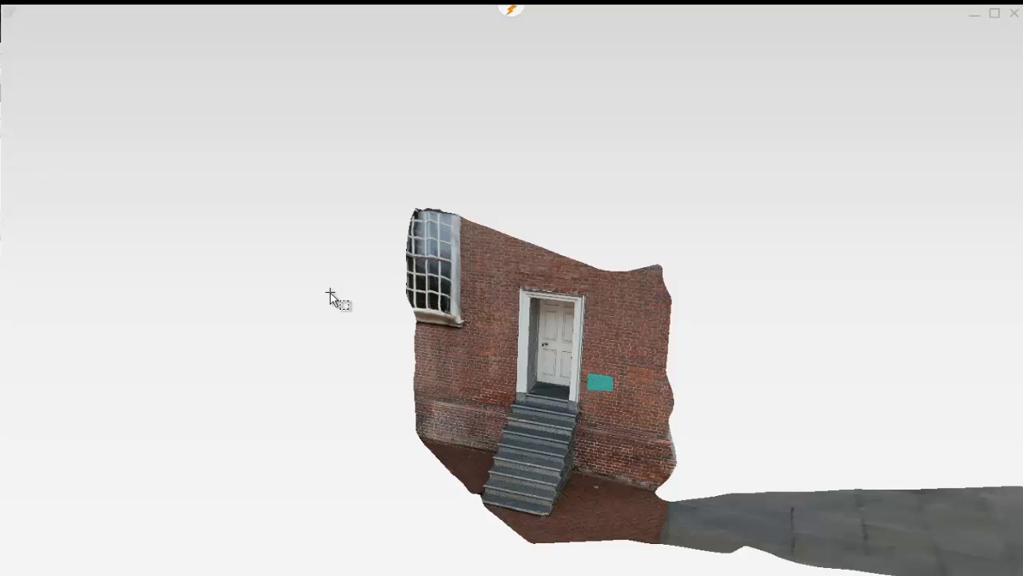
# - Select the doorway and staircase with a margin of surrounding brick wall using the rectangle selection tool
pyautogui.moveTo(338, 320); pyautogui.dragTo(297, 308, button='middle')
pyautogui.moveTo(517, 337); pyautogui.dragTo(518, 344, button='middle')
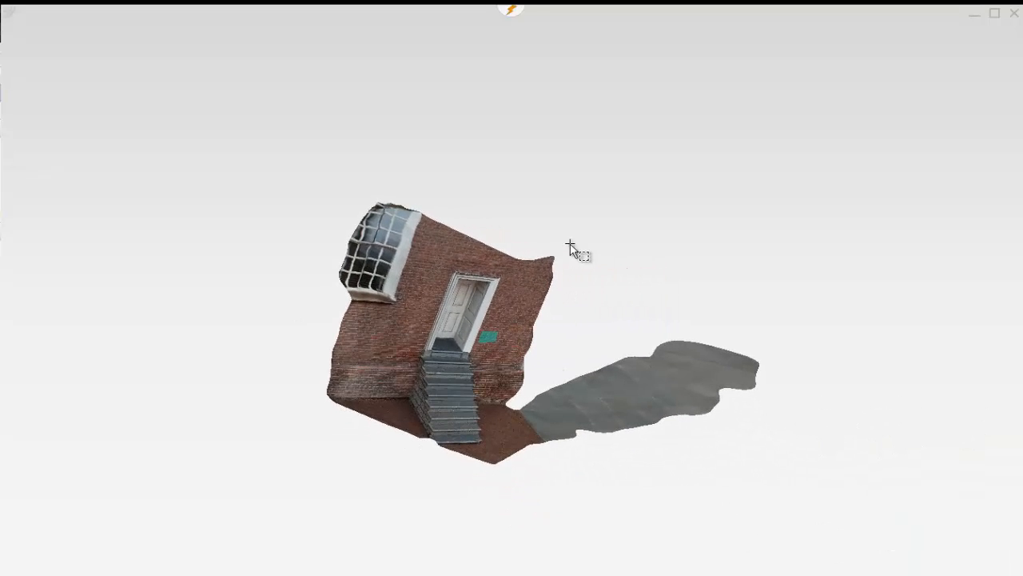
pyautogui.moveTo(386, 370); pyautogui.dragTo(288, 371, button='middle')
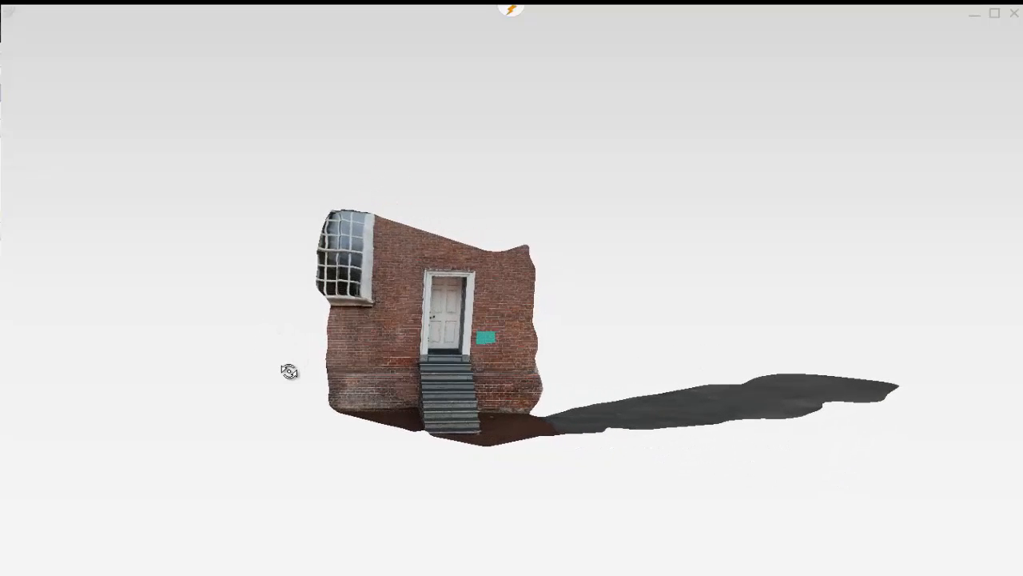
pyautogui.scroll(3, 438, 379)
pyautogui.rightClick(527, 187)
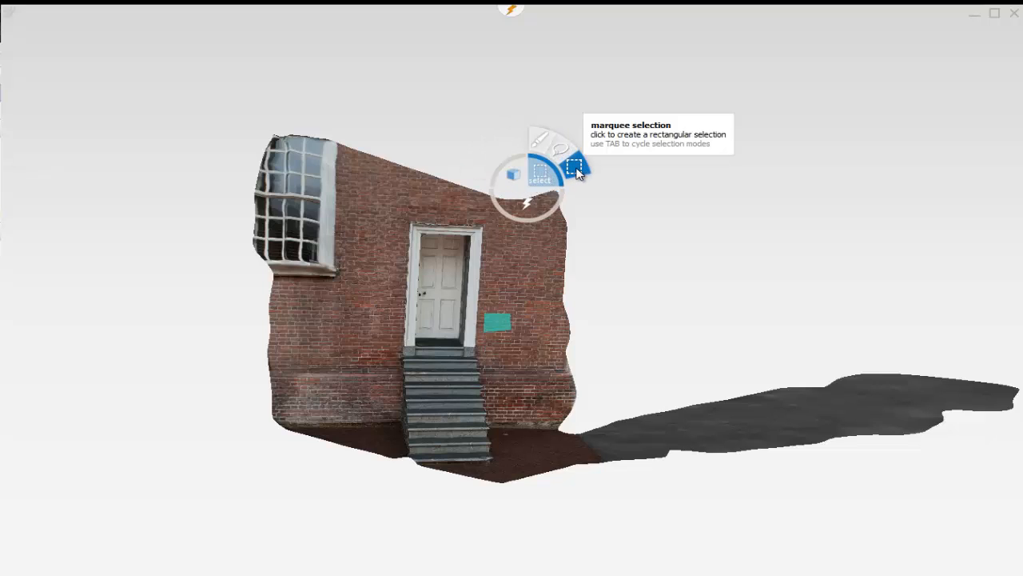
pyautogui.click(575, 168)
pyautogui.moveTo(398, 210); pyautogui.dragTo(504, 489)
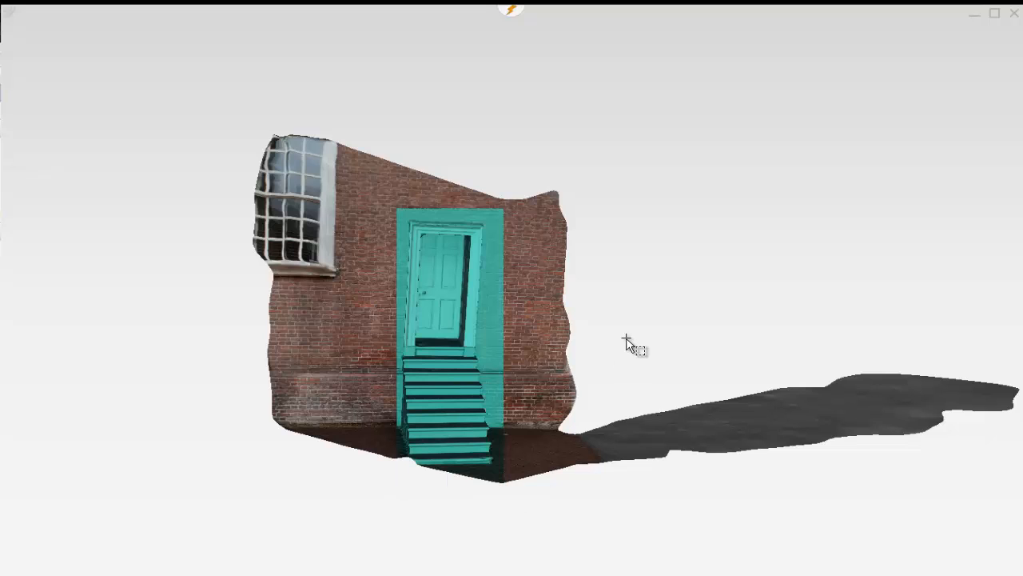
pyautogui.moveTo(633, 323)
pyautogui.mouseDown(button='middle')
pyautogui.moveTo(603, 332)
pyautogui.moveTo(613, 325)
pyautogui.mouseUp(button='middle')
pyautogui.moveTo(375, 203); pyautogui.dragTo(502, 483)
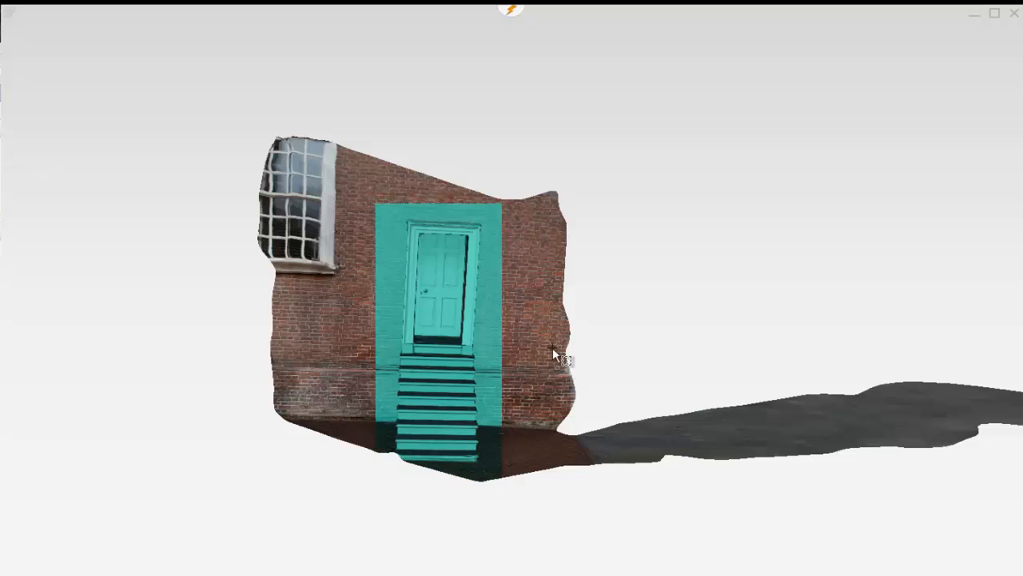
# - Delete the unselected mesh, keeping only the selected doorway and staircase section
pyautogui.click(662, 200)
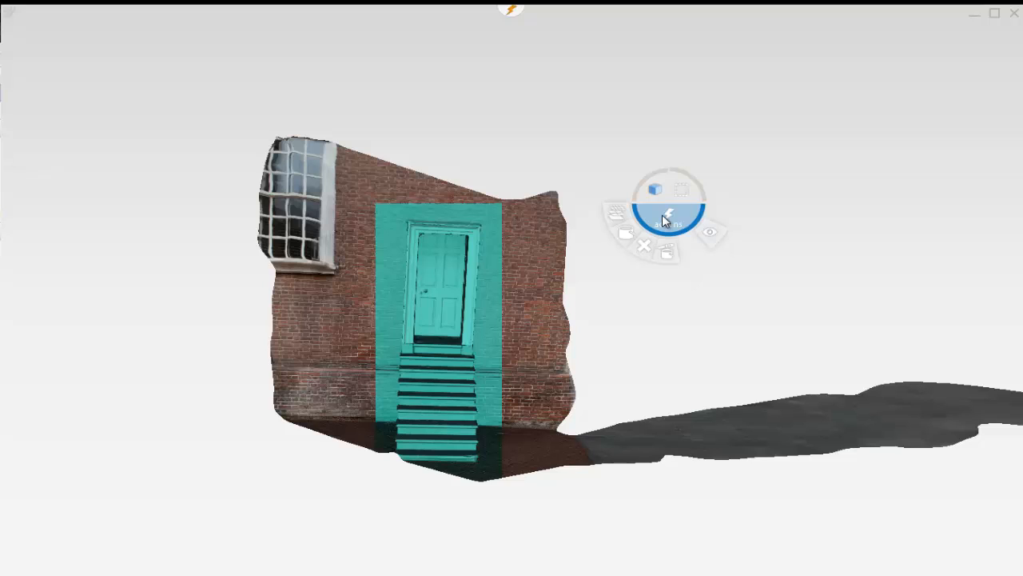
pyautogui.moveTo(647, 242)
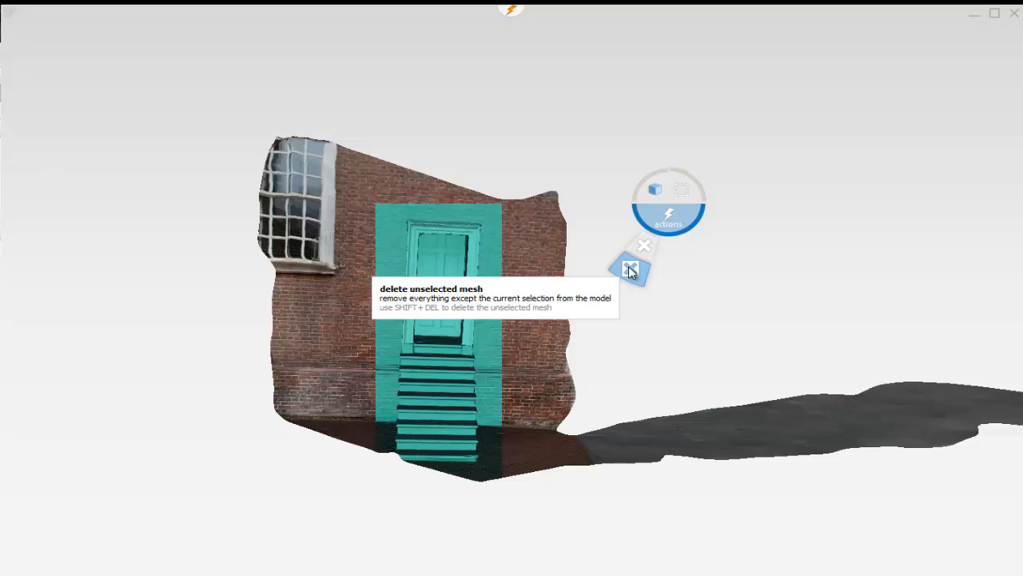
pyautogui.click(630, 271)
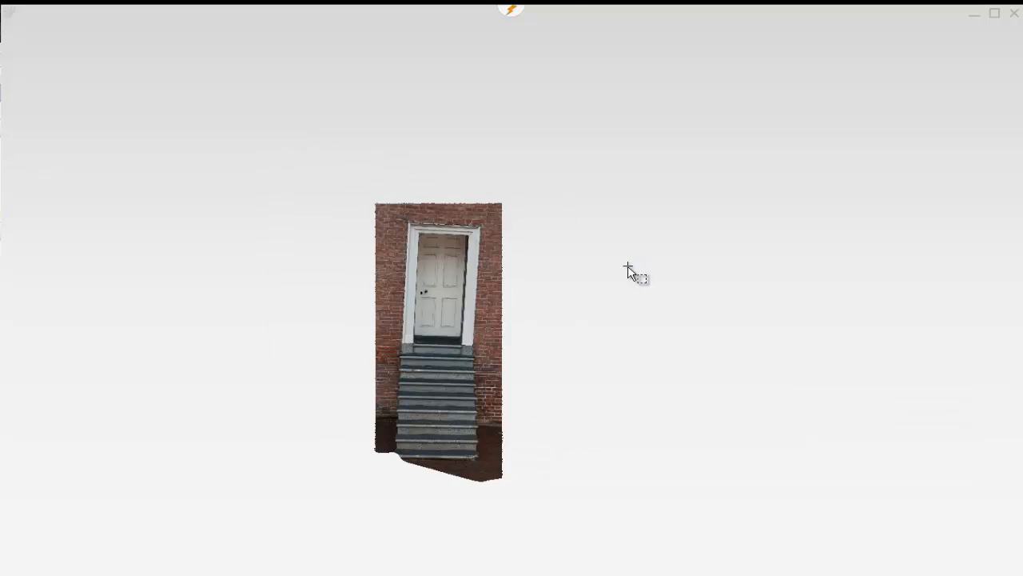
# - Examine the cropped entrance from several angles, including close views of the stone steps, side wall and brick paving
pyautogui.moveTo(583, 311); pyautogui.dragTo(423, 335, button='right')
pyautogui.scroll(6, 443, 406)
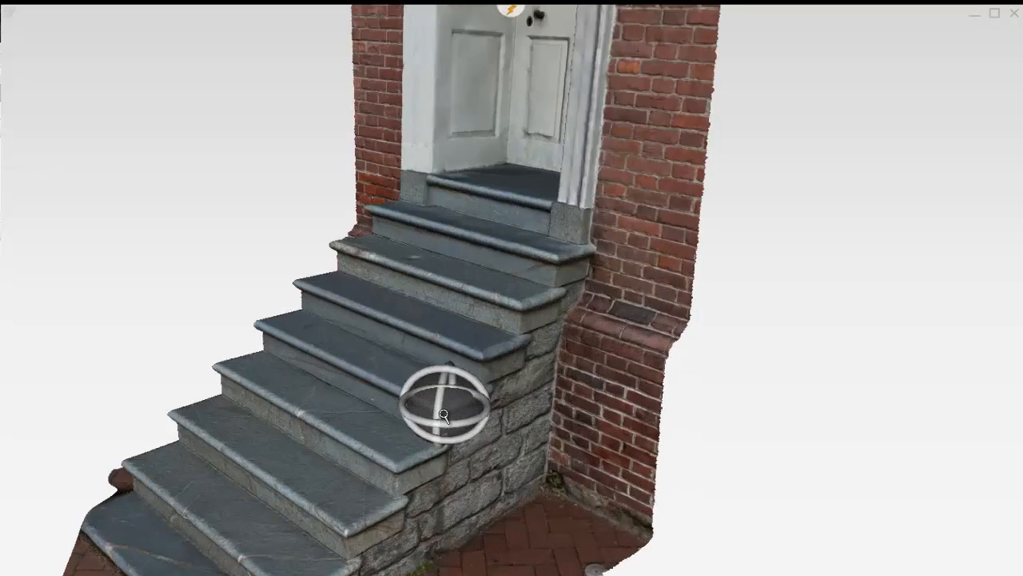
pyautogui.scroll(-6, 443, 414)
pyautogui.moveTo(443, 409); pyautogui.dragTo(474, 366, button='right')
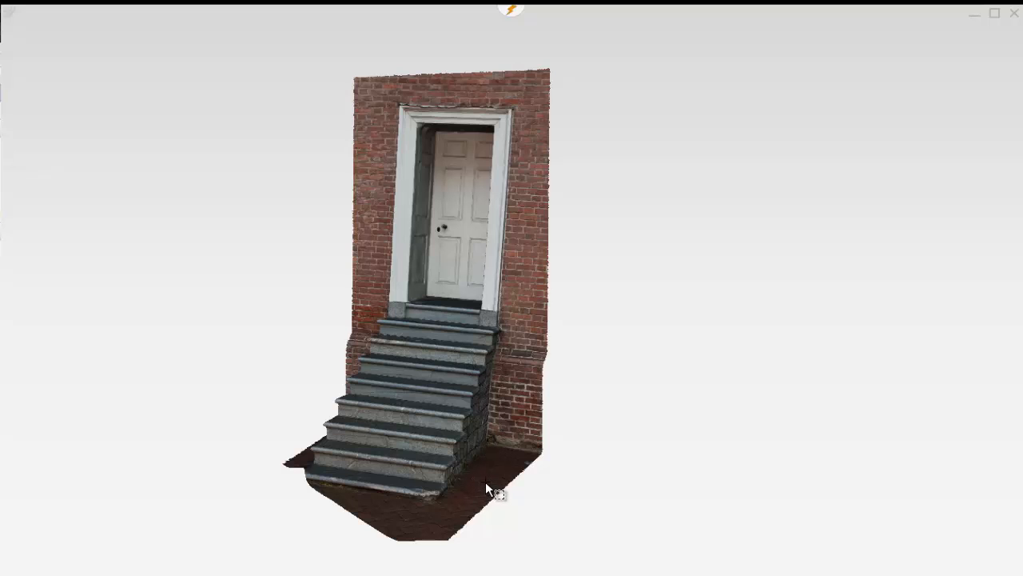
pyautogui.scroll(6, 488, 480)
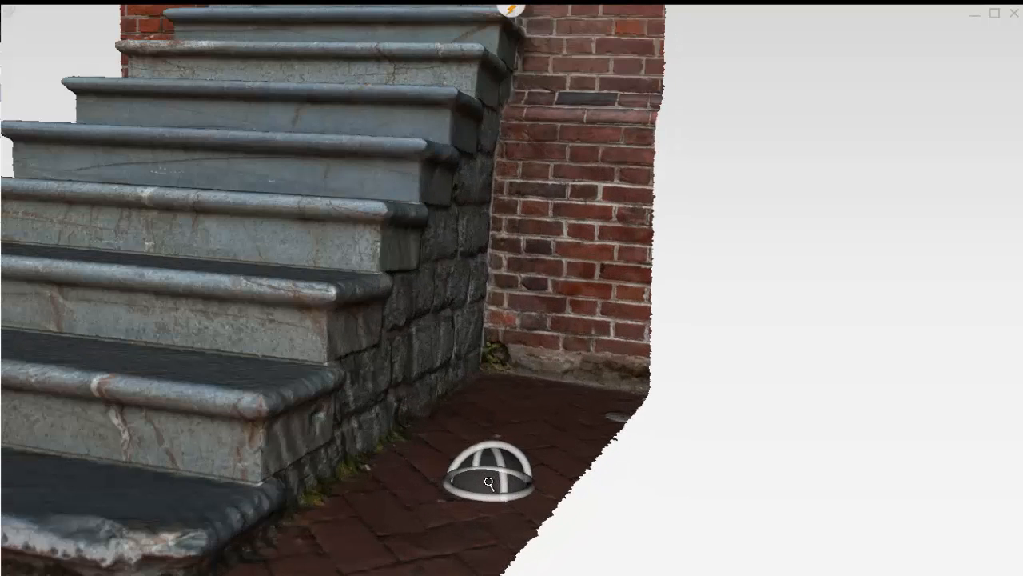
pyautogui.scroll(-6, 512, 350)
pyautogui.moveTo(428, 339); pyautogui.dragTo(357, 393, button='right')
pyautogui.scroll(3, 528, 367)
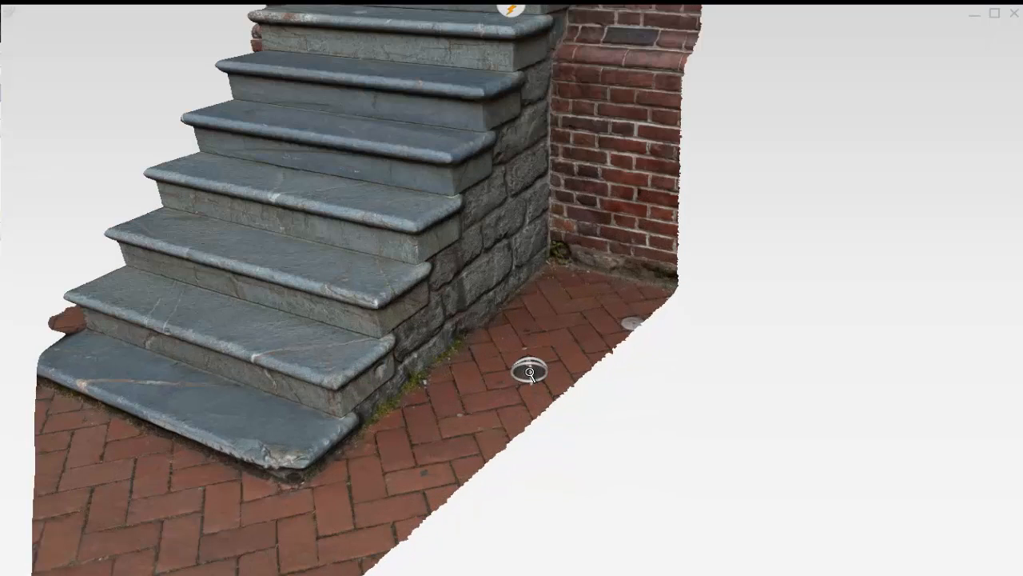
# - Activate brush selection and display the paving beside the staircase as a wireframe
pyautogui.rightClick(710, 342)
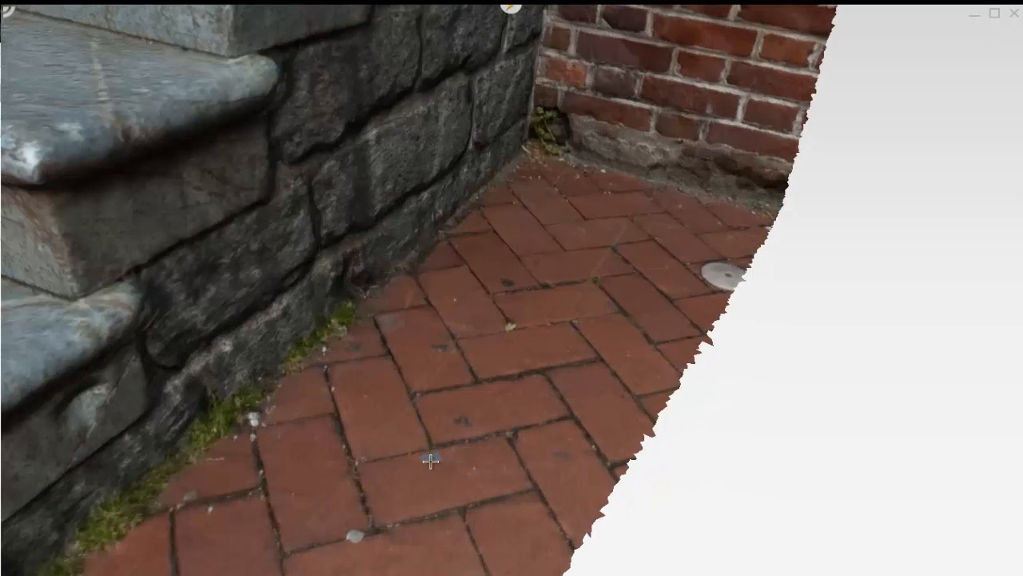
pyautogui.rightClick(502, 380)
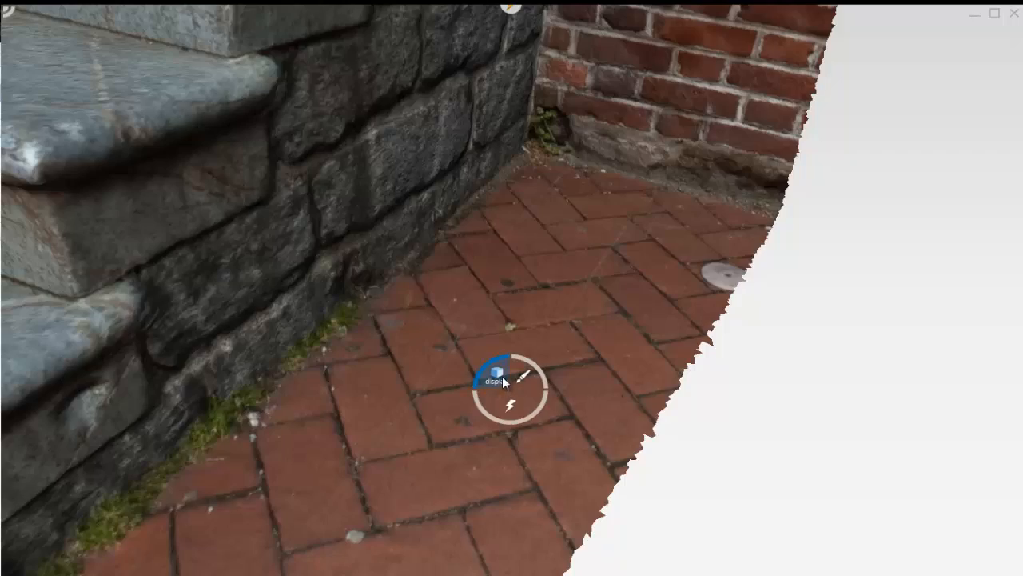
pyautogui.click(456, 360)
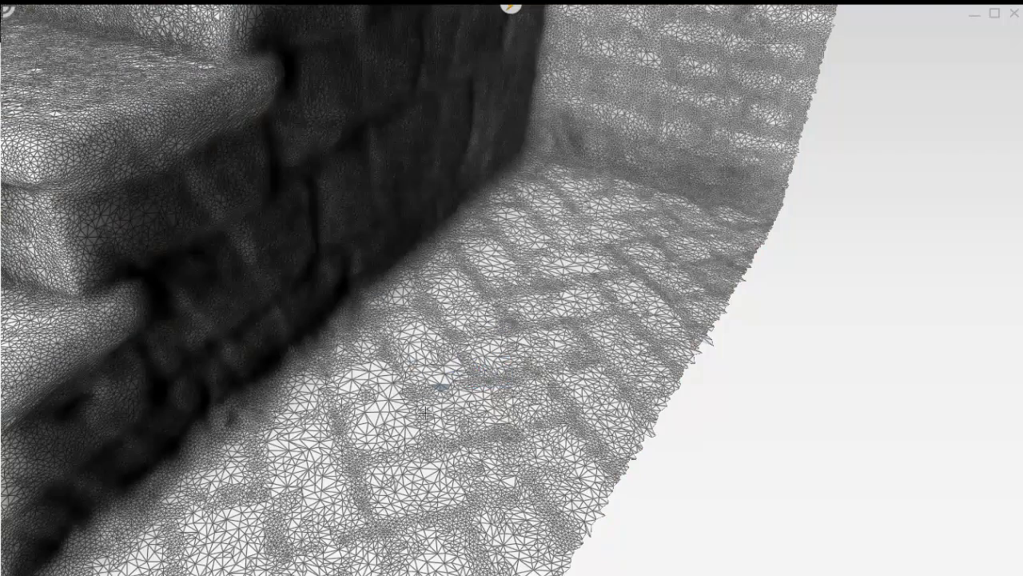
# - Brush-select a small patch of triangles on the paving beside the stairs and delete it
pyautogui.scroll(3, 423, 413)
pyautogui.moveTo(438, 400)
pyautogui.mouseDown()
pyautogui.moveTo(445, 392)
pyautogui.moveTo(484, 404)
pyautogui.moveTo(460, 409)
pyautogui.moveTo(441, 393)
pyautogui.mouseUp()
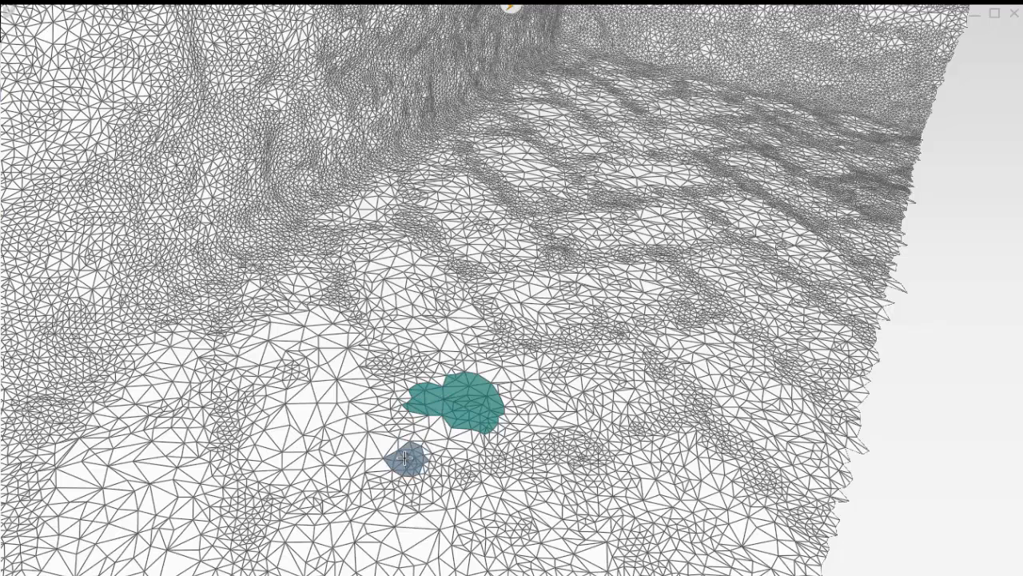
pyautogui.press('Delete')
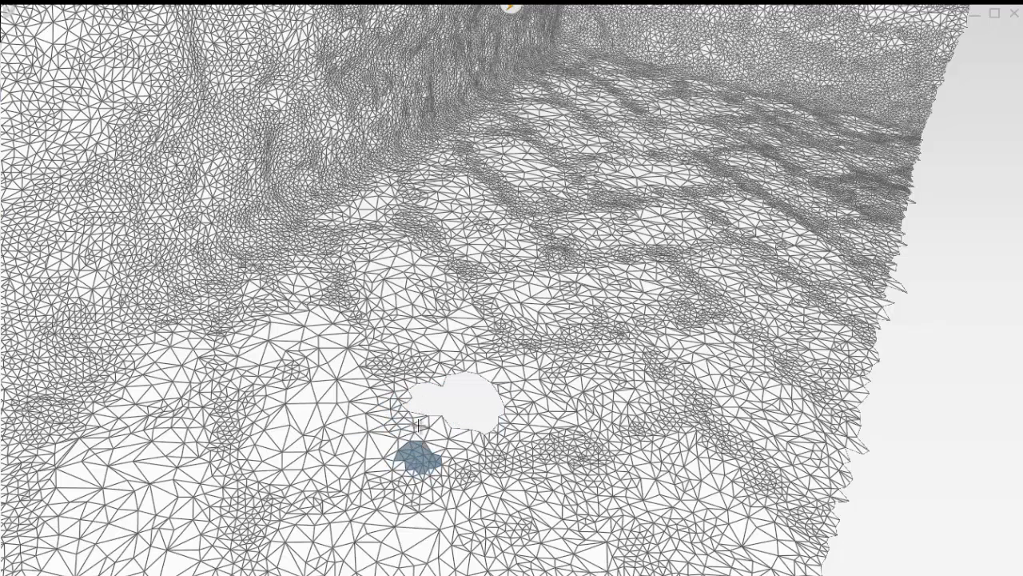
# - Brush-select the ring of triangles around the hole in the paving and fill it with the smooth method
pyautogui.moveTo(430, 393); pyautogui.dragTo(435, 462, button='middle')
pyautogui.scroll(3, 432, 385)
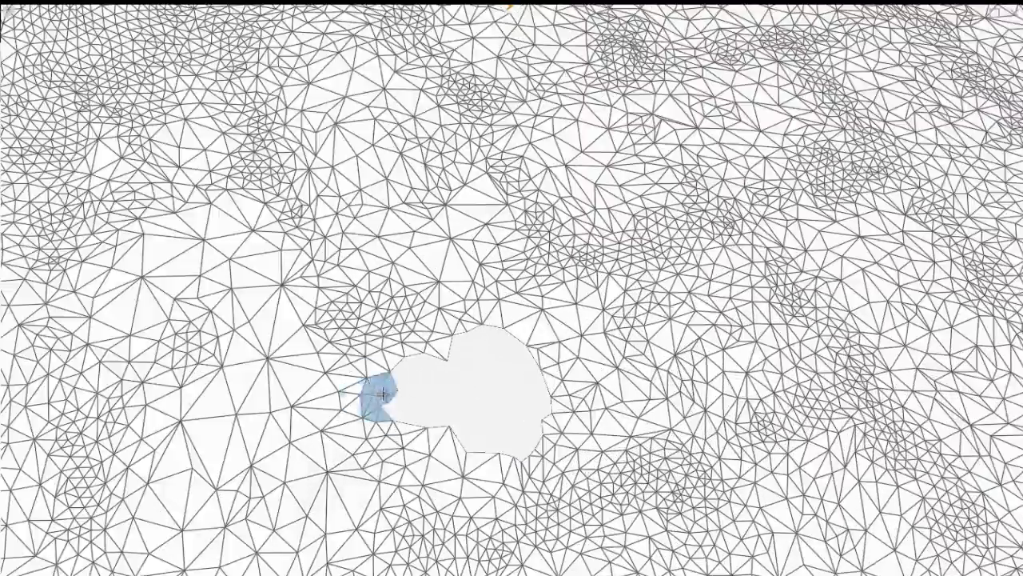
pyautogui.moveTo(390, 400)
pyautogui.mouseDown()
pyautogui.moveTo(415, 349)
pyautogui.moveTo(458, 340)
pyautogui.moveTo(550, 346)
pyautogui.moveTo(572, 409)
pyautogui.moveTo(538, 468)
pyautogui.moveTo(400, 424)
pyautogui.mouseUp()
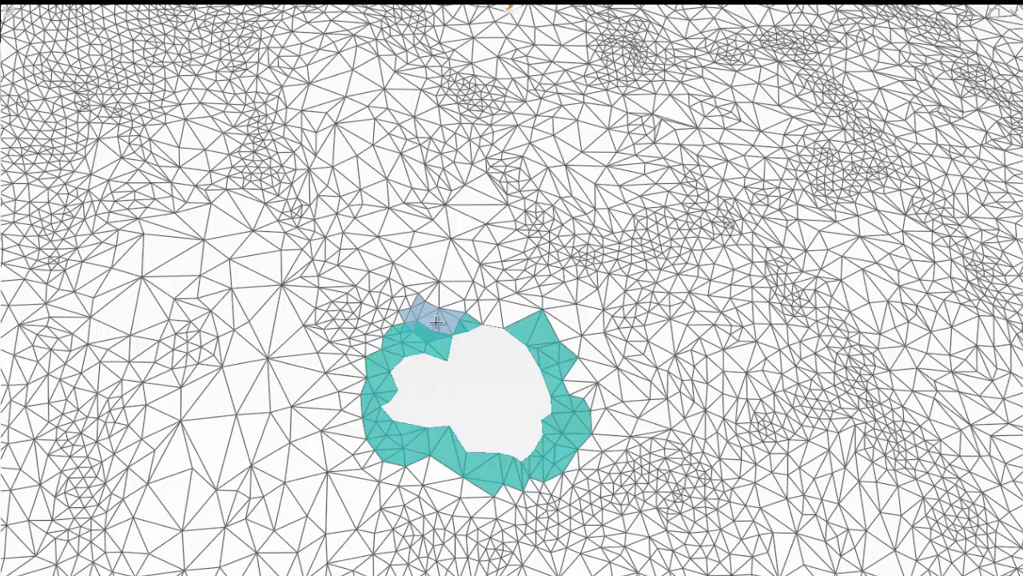
pyautogui.moveTo(435, 317)
pyautogui.mouseDown()
pyautogui.moveTo(550, 352)
pyautogui.moveTo(570, 428)
pyautogui.moveTo(518, 488)
pyautogui.moveTo(401, 430)
pyautogui.moveTo(374, 369)
pyautogui.moveTo(442, 337)
pyautogui.mouseUp()
pyautogui.press('space')
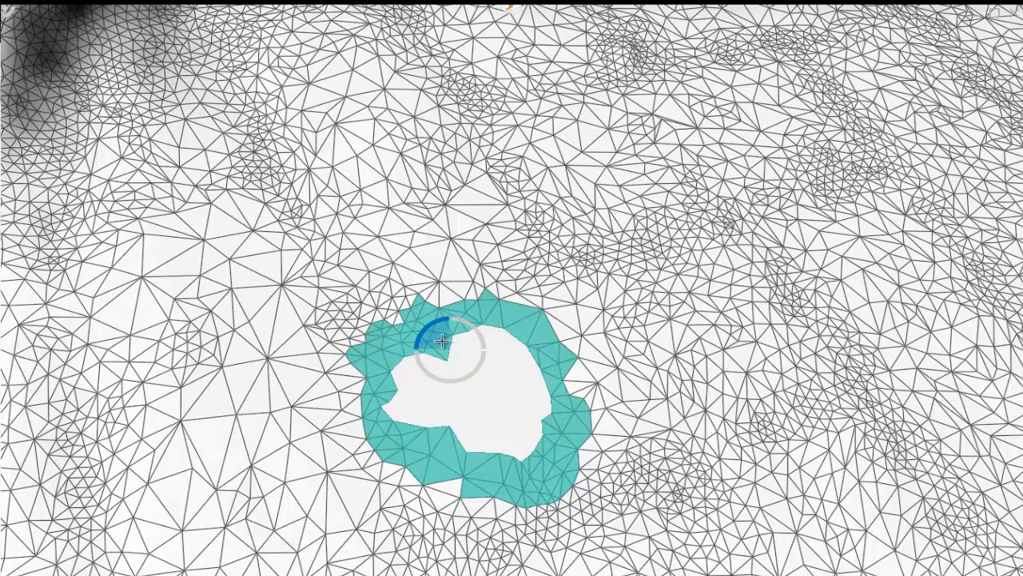
pyautogui.moveTo(408, 381)
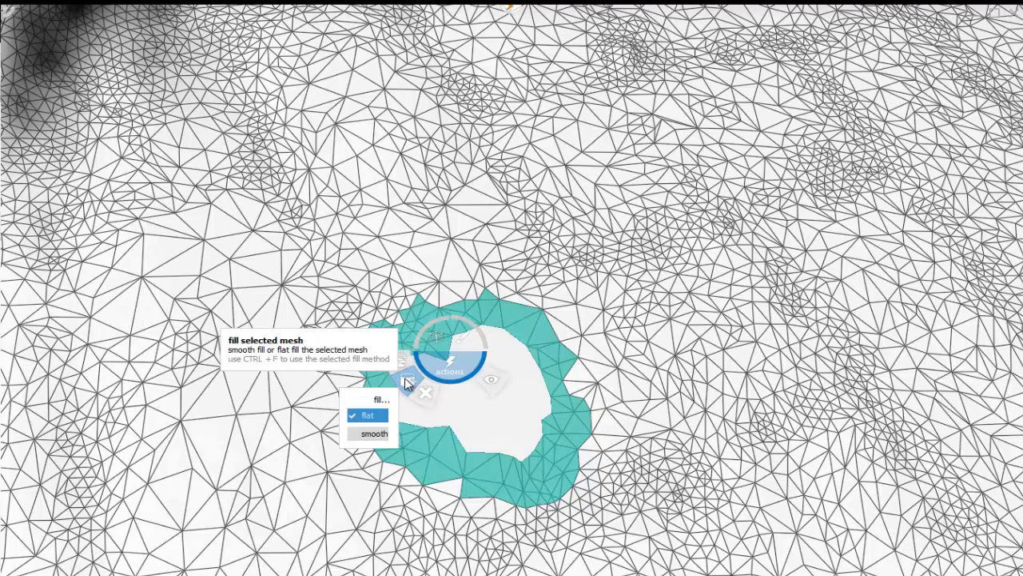
pyautogui.click(375, 432)
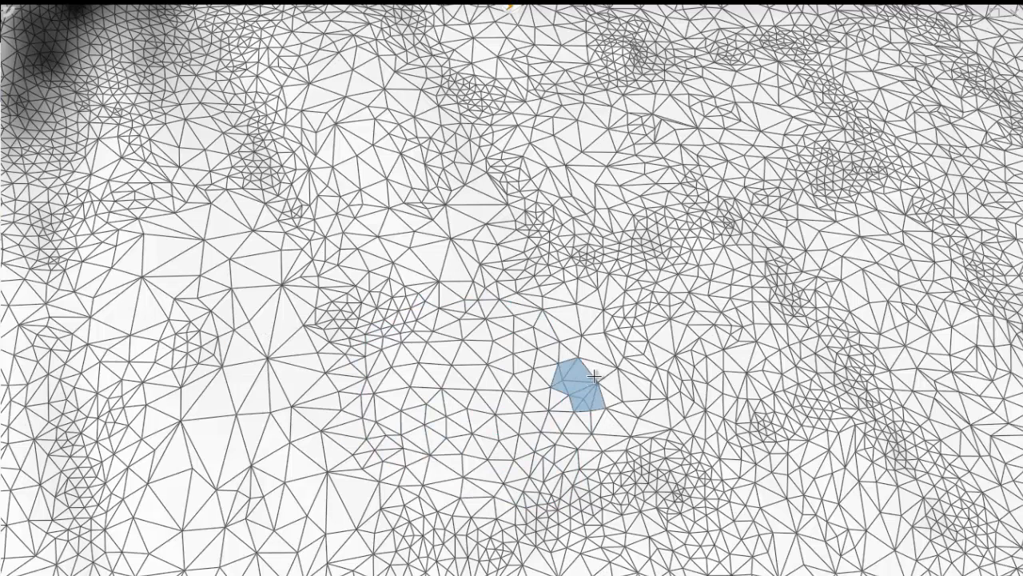
# - Brush-select a patch of coarse triangles near the outer edge of the paving and refine it with the subdivide option
pyautogui.scroll(-5, 594, 377)
pyautogui.moveTo(567, 405); pyautogui.dragTo(435, 403, button='right')
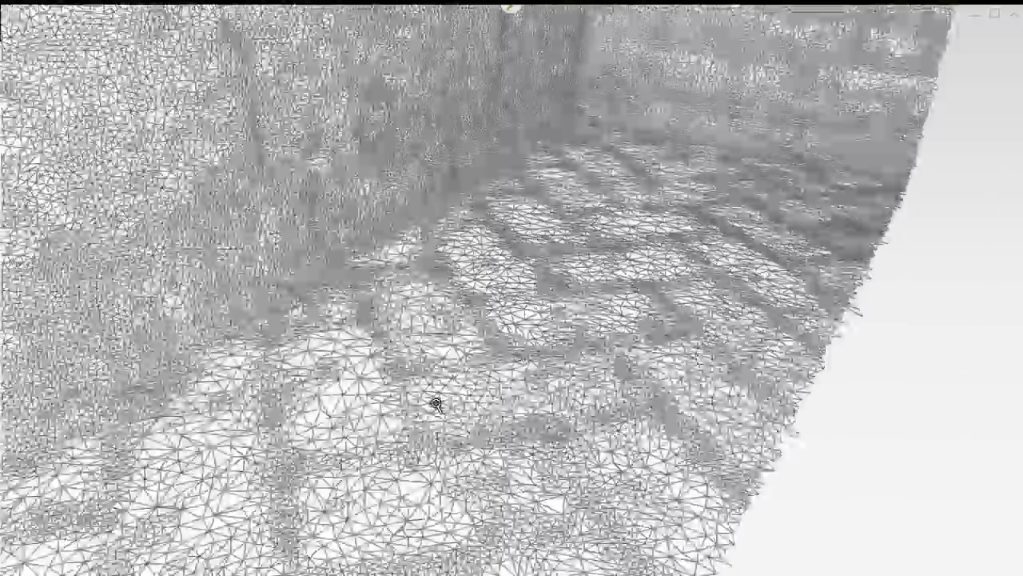
pyautogui.scroll(-3, 436, 404)
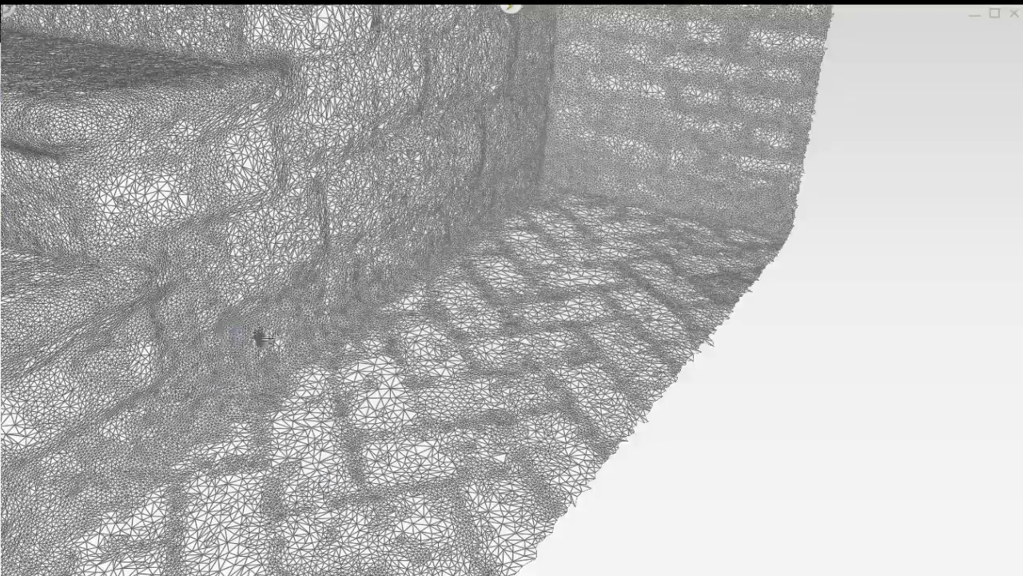
pyautogui.moveTo(286, 344); pyautogui.dragTo(220, 189, button='right')
pyautogui.scroll(5, 355, 313)
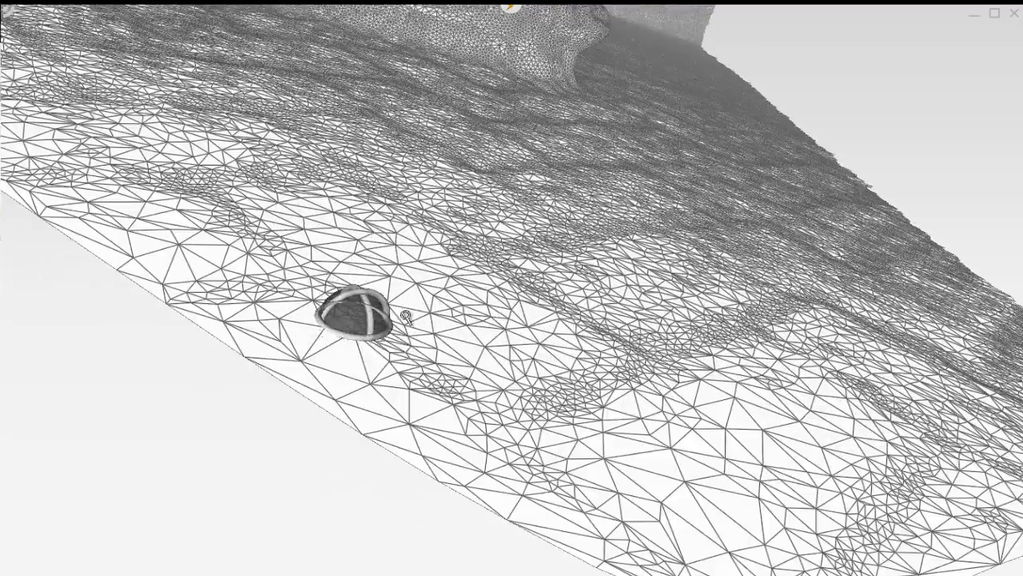
pyautogui.scroll(4, 313, 365)
pyautogui.moveTo(246, 358)
pyautogui.mouseDown()
pyautogui.moveTo(366, 449)
pyautogui.moveTo(282, 370)
pyautogui.moveTo(303, 366)
pyautogui.moveTo(347, 384)
pyautogui.moveTo(350, 370)
pyautogui.moveTo(332, 381)
pyautogui.mouseUp()
pyautogui.press('space')
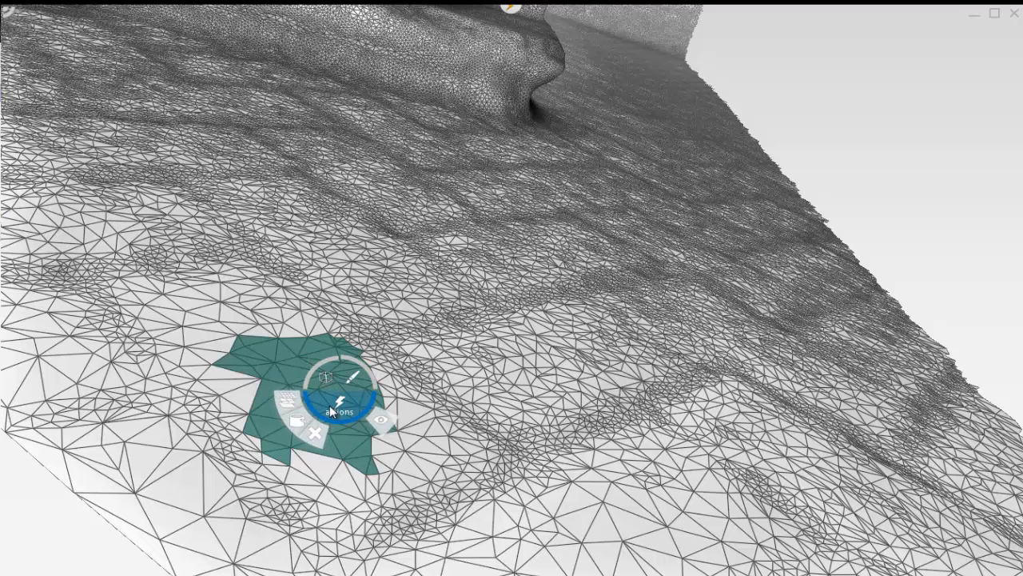
pyautogui.moveTo(289, 403)
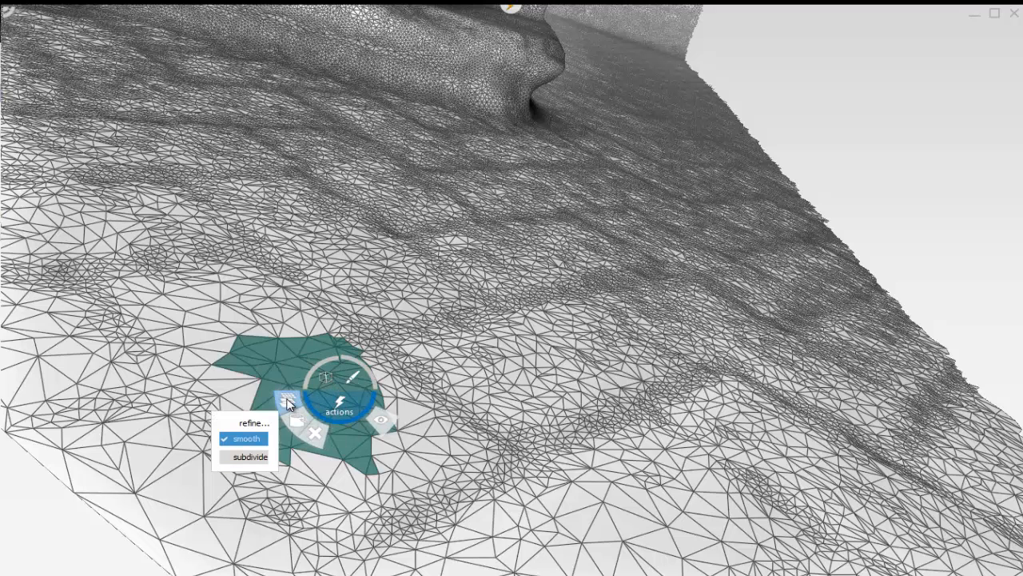
pyautogui.click(245, 458)
# - Select a rectangular area around the subdivided paving triangles and refine it with the smooth option
pyautogui.moveTo(298, 363)
pyautogui.mouseDown(button='right')
pyautogui.moveTo(208, 422)
pyautogui.moveTo(250, 364)
pyautogui.moveTo(230, 403)
pyautogui.moveTo(247, 440)
pyautogui.moveTo(231, 430)
pyautogui.moveTo(250, 407)
pyautogui.mouseUp(button='right')
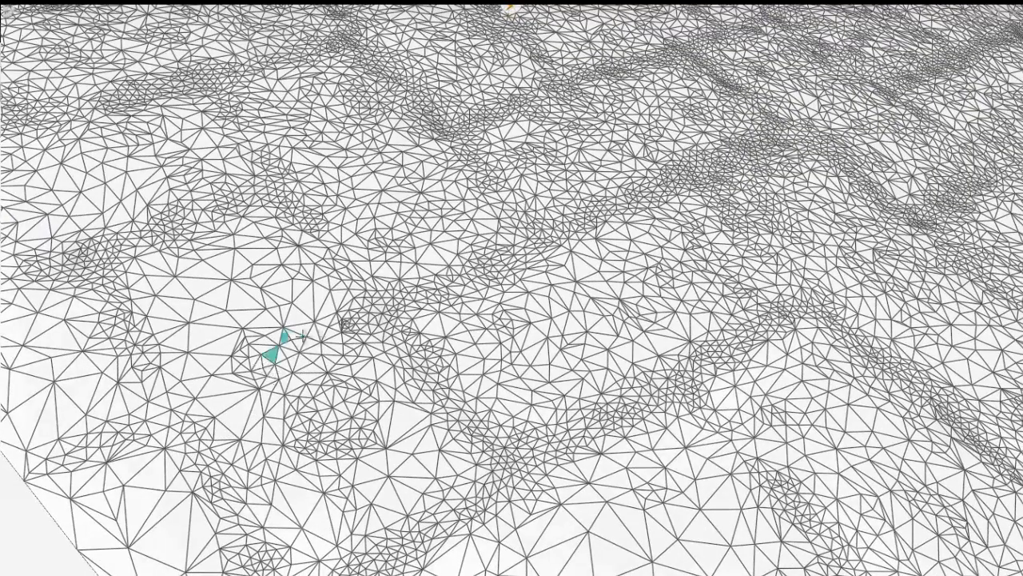
pyautogui.moveTo(303, 336)
pyautogui.mouseDown()
pyautogui.moveTo(311, 363)
pyautogui.moveTo(301, 342)
pyautogui.mouseUp()
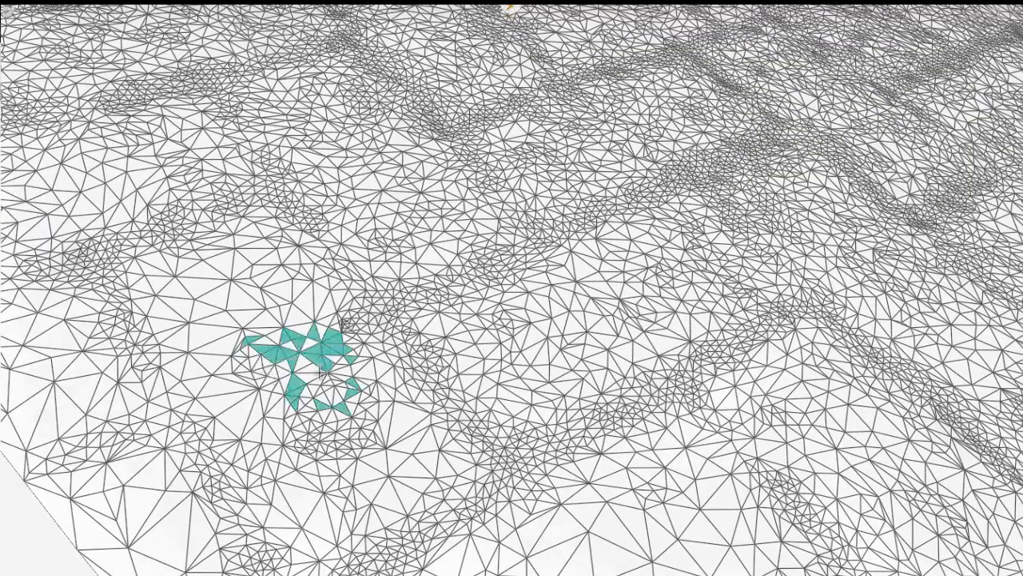
pyautogui.rightClick(337, 302)
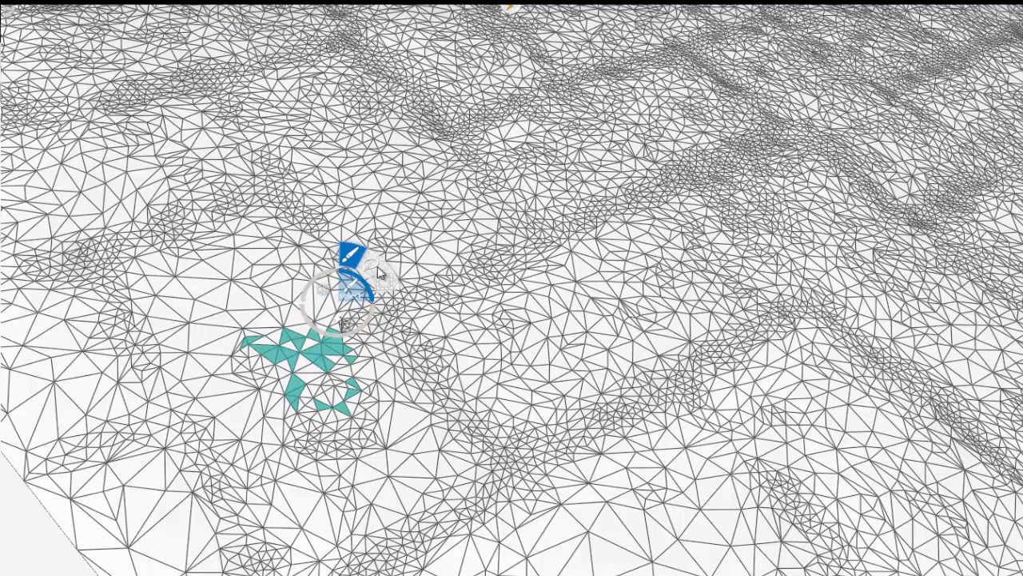
pyautogui.click(385, 276)
pyautogui.moveTo(229, 313); pyautogui.dragTo(409, 475)
pyautogui.rightClick(343, 365)
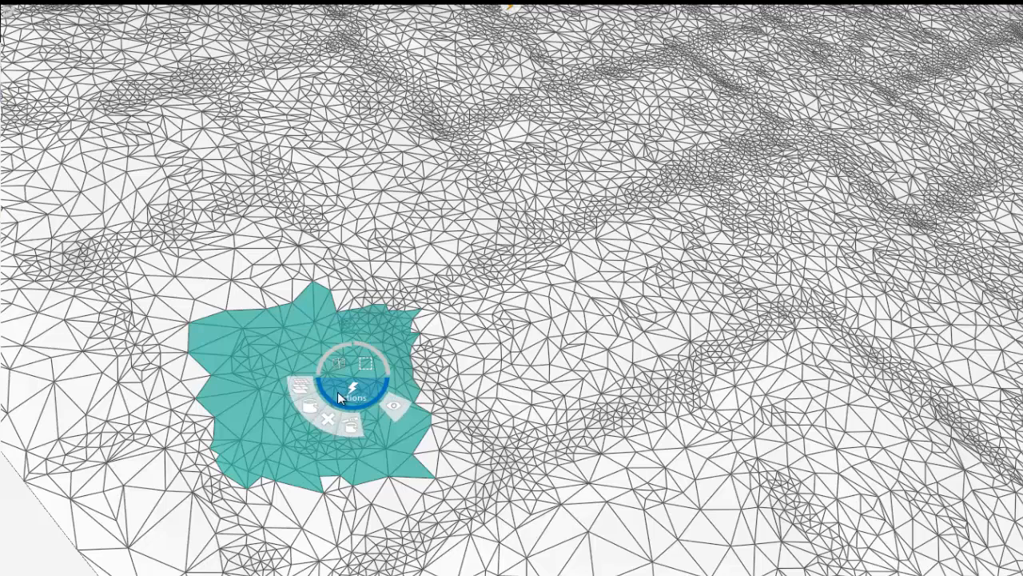
pyautogui.moveTo(311, 378)
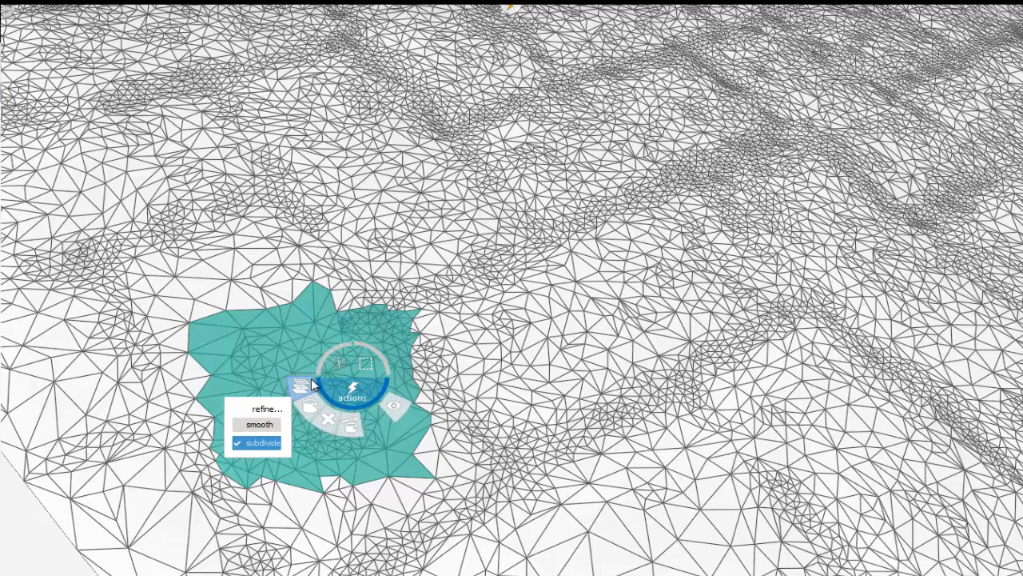
pyautogui.click(269, 426)
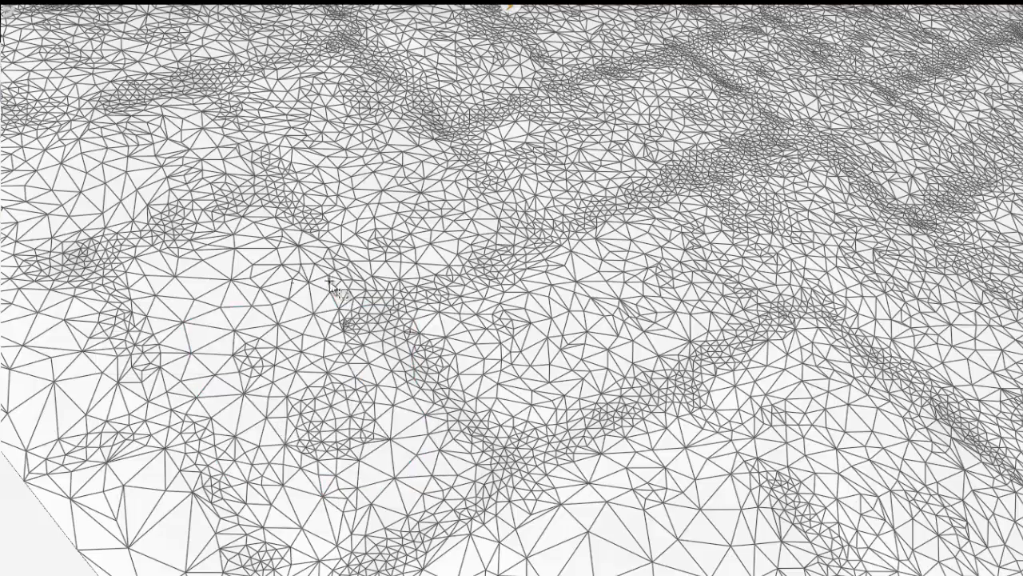
pyautogui.scroll(-5, 370, 411)
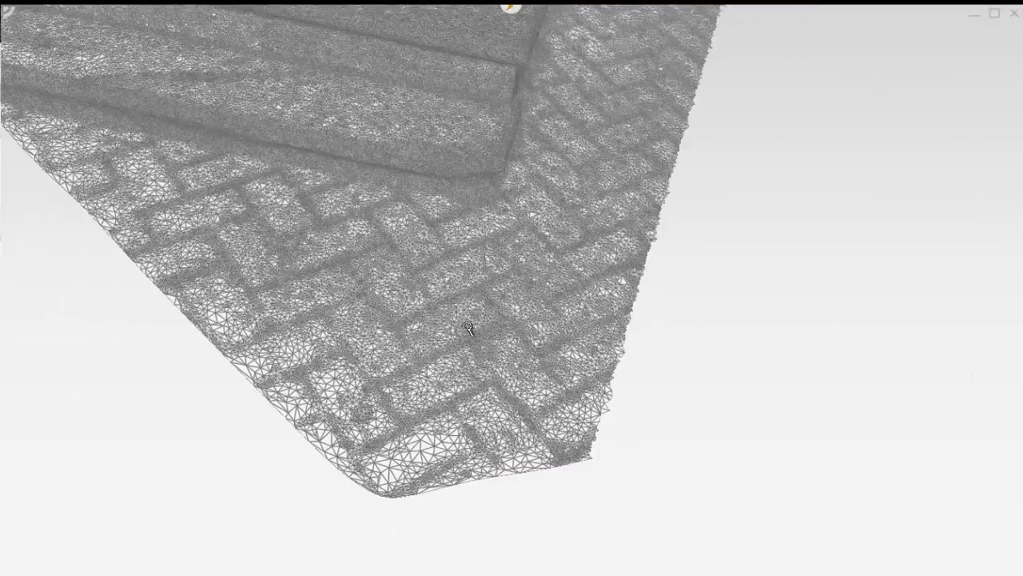
pyautogui.moveTo(475, 328)
pyautogui.mouseDown(button='middle')
pyautogui.moveTo(400, 325)
pyautogui.moveTo(413, 280)
pyautogui.moveTo(452, 264)
pyautogui.mouseUp(button='middle')
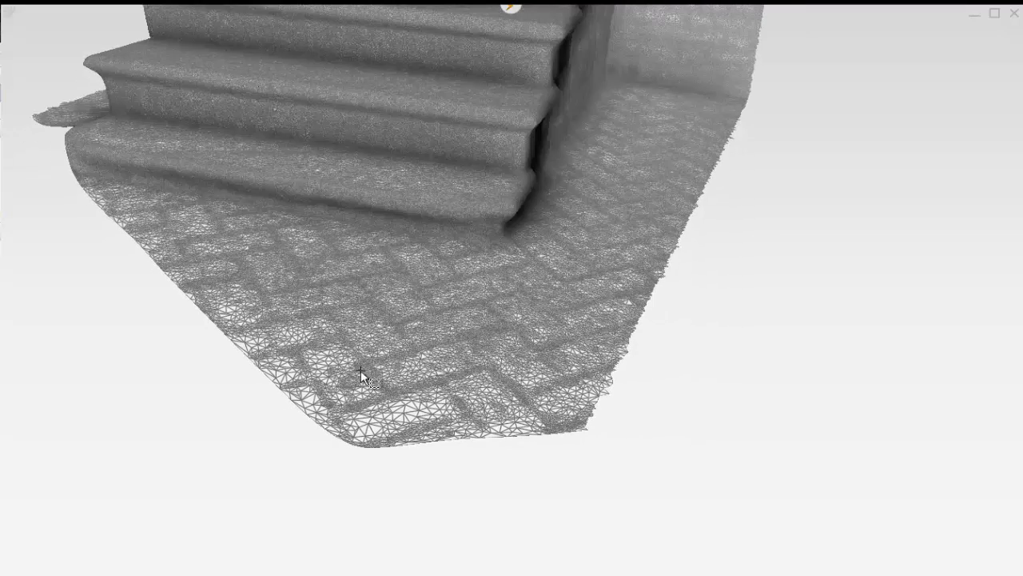
# - Select a rectangular area over the bottom step's front and the paving, and apply cut & fill to it
pyautogui.rightClick(329, 327)
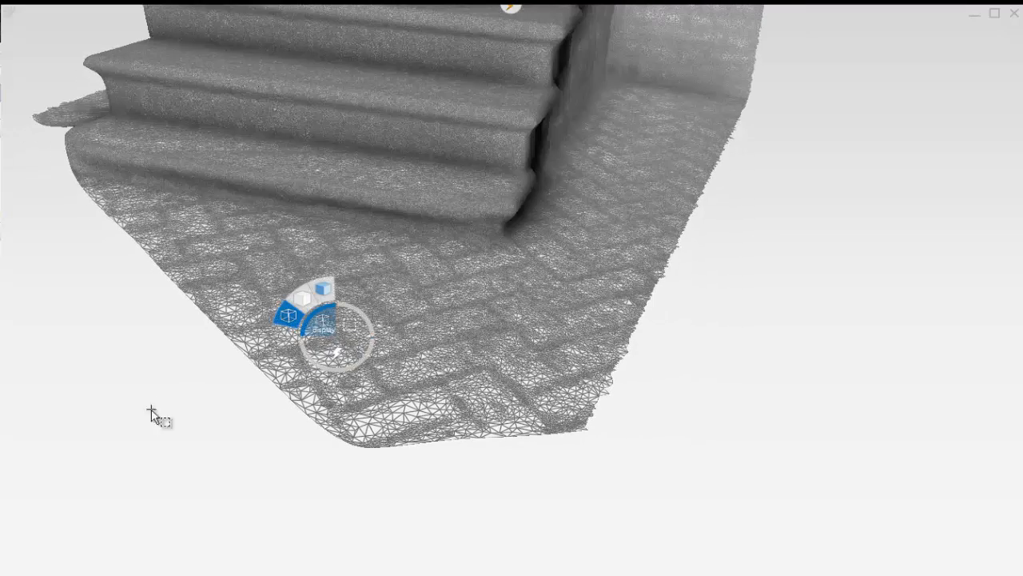
pyautogui.click(184, 411)
pyautogui.moveTo(211, 396)
pyautogui.mouseDown(button='middle')
pyautogui.moveTo(232, 363)
pyautogui.moveTo(311, 468)
pyautogui.moveTo(328, 465)
pyautogui.mouseUp(button='middle')
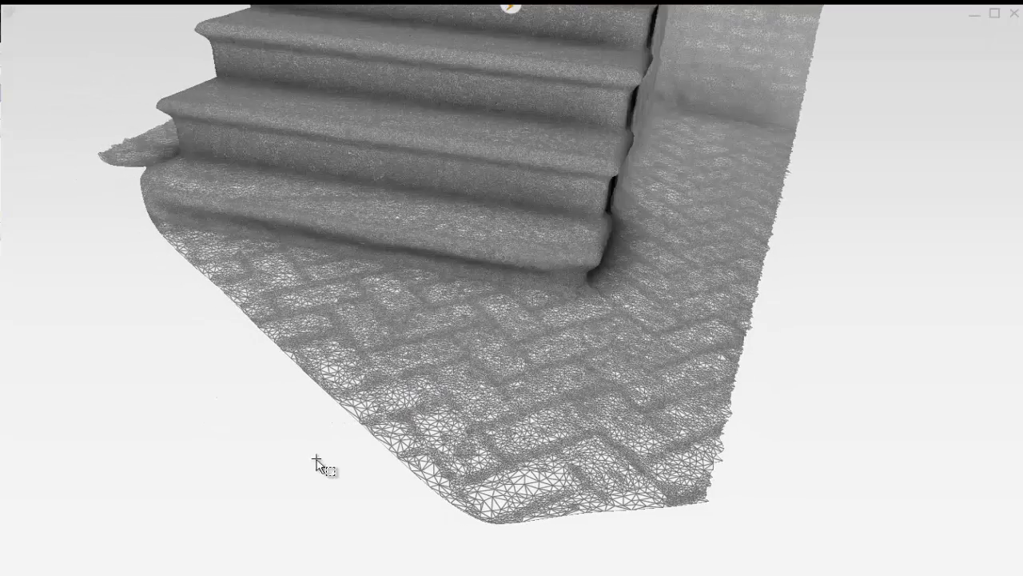
pyautogui.moveTo(416, 497)
pyautogui.mouseDown(button='middle')
pyautogui.moveTo(418, 444)
pyautogui.moveTo(495, 391)
pyautogui.moveTo(279, 384)
pyautogui.moveTo(378, 405)
pyautogui.moveTo(393, 359)
pyautogui.moveTo(424, 338)
pyautogui.moveTo(539, 358)
pyautogui.moveTo(582, 418)
pyautogui.moveTo(320, 430)
pyautogui.moveTo(384, 458)
pyautogui.moveTo(454, 461)
pyautogui.moveTo(318, 392)
pyautogui.mouseUp(button='middle')
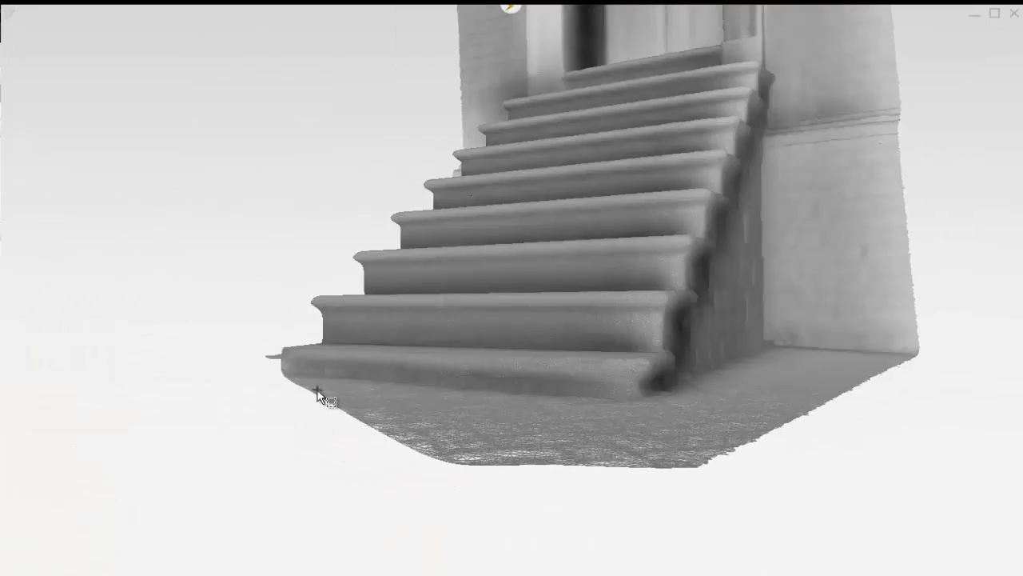
pyautogui.moveTo(389, 401); pyautogui.dragTo(701, 499)
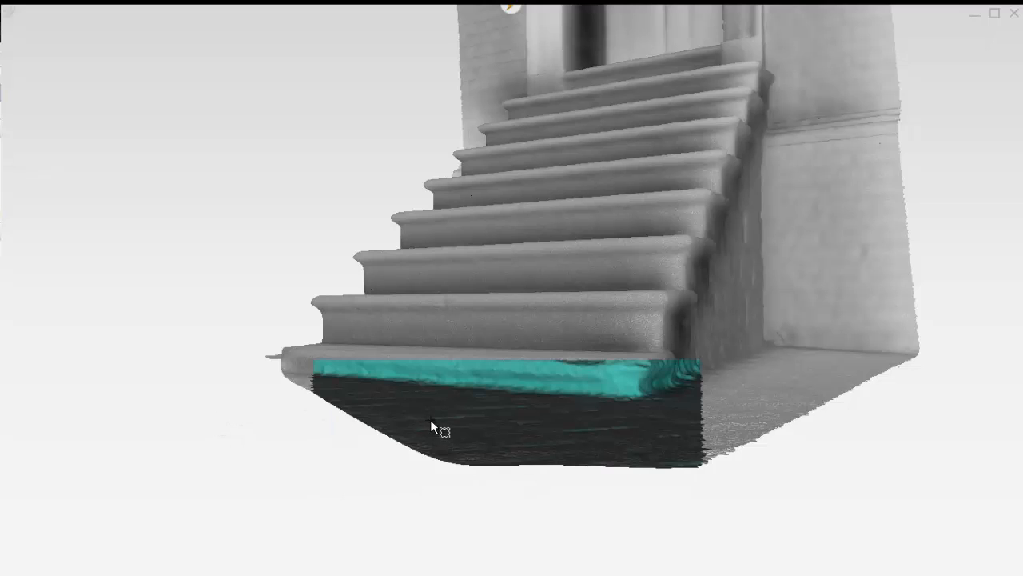
pyautogui.rightClick(430, 419)
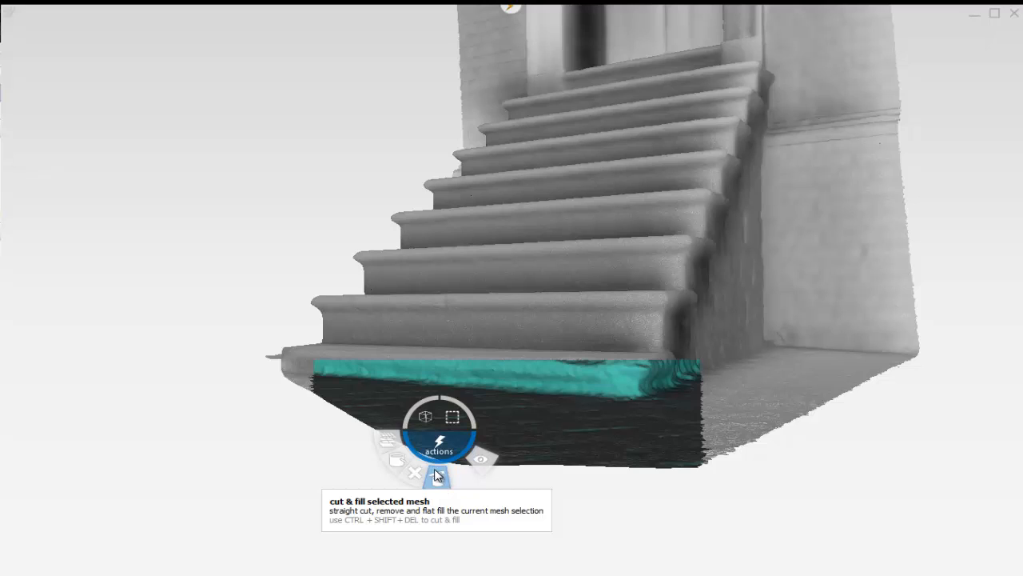
pyautogui.click(436, 475)
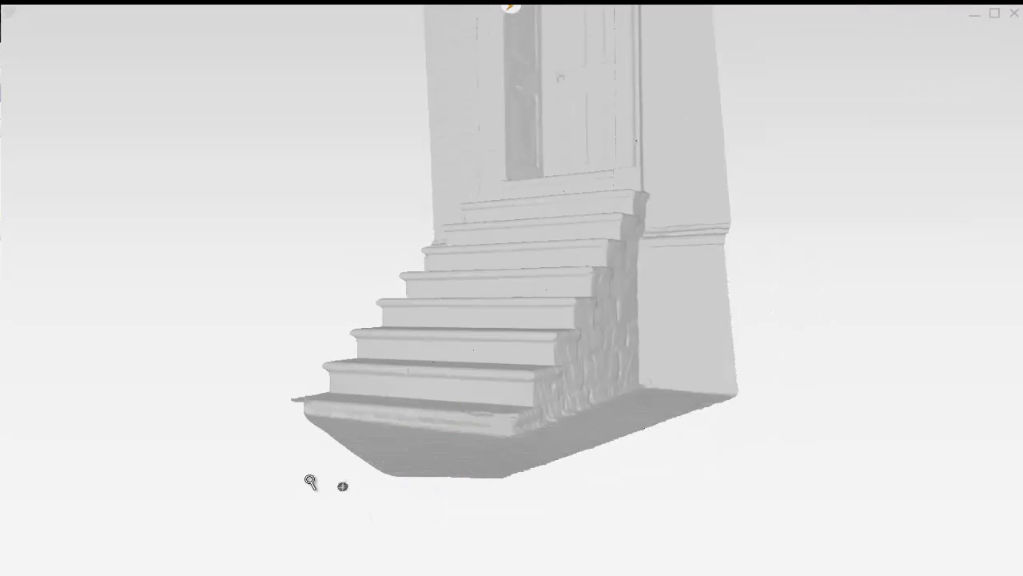
# - Brush-select a small patch of triangles on the paving beside the stairs' side wall and delete it
pyautogui.scroll(-3, 302, 520)
pyautogui.moveTo(420, 552); pyautogui.dragTo(351, 463, button='middle')
pyautogui.moveTo(460, 435)
pyautogui.mouseDown(button='middle')
pyautogui.moveTo(485, 486)
pyautogui.moveTo(452, 413)
pyautogui.mouseUp(button='middle')
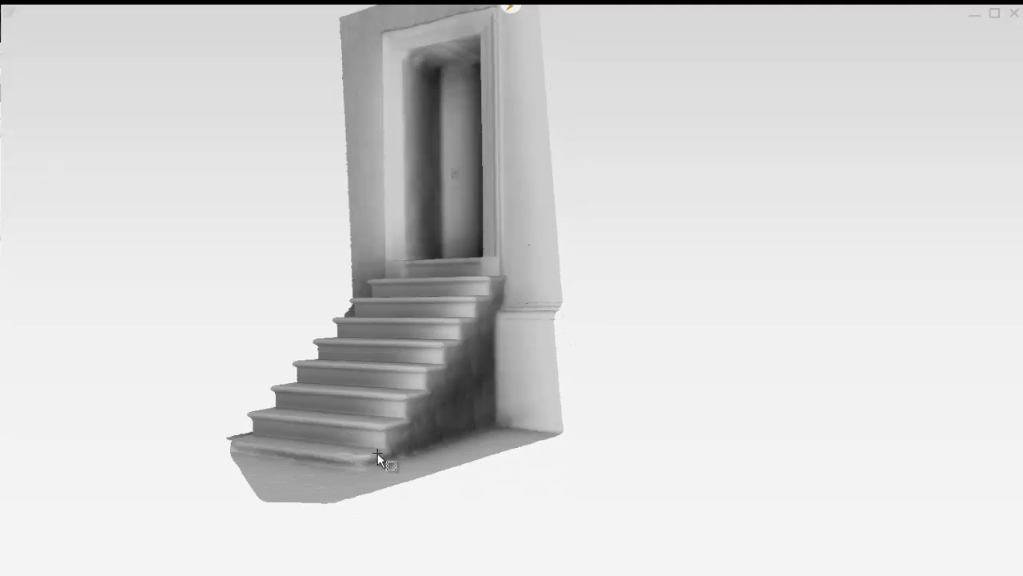
pyautogui.moveTo(455, 454); pyautogui.dragTo(499, 463)
pyautogui.scroll(4, 499, 464)
pyautogui.scroll(2, 498, 462)
pyautogui.rightClick(519, 465)
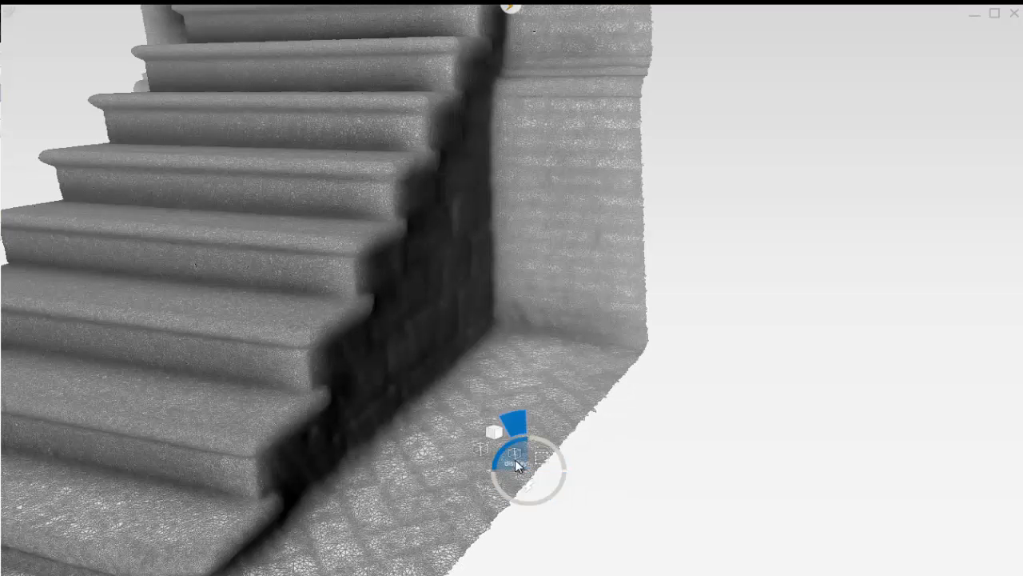
pyautogui.moveTo(544, 458)
pyautogui.click(544, 427)
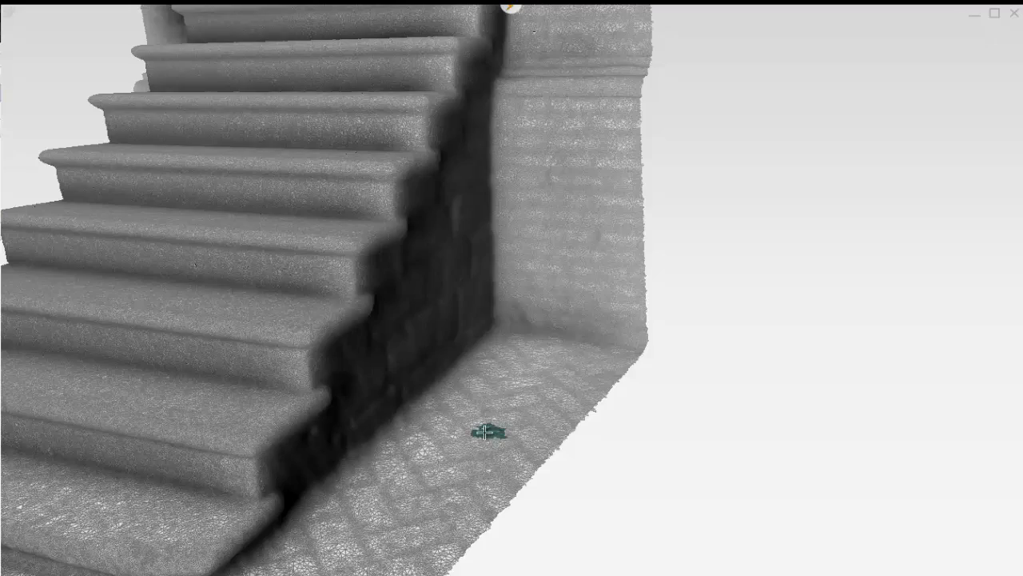
pyautogui.click(483, 442)
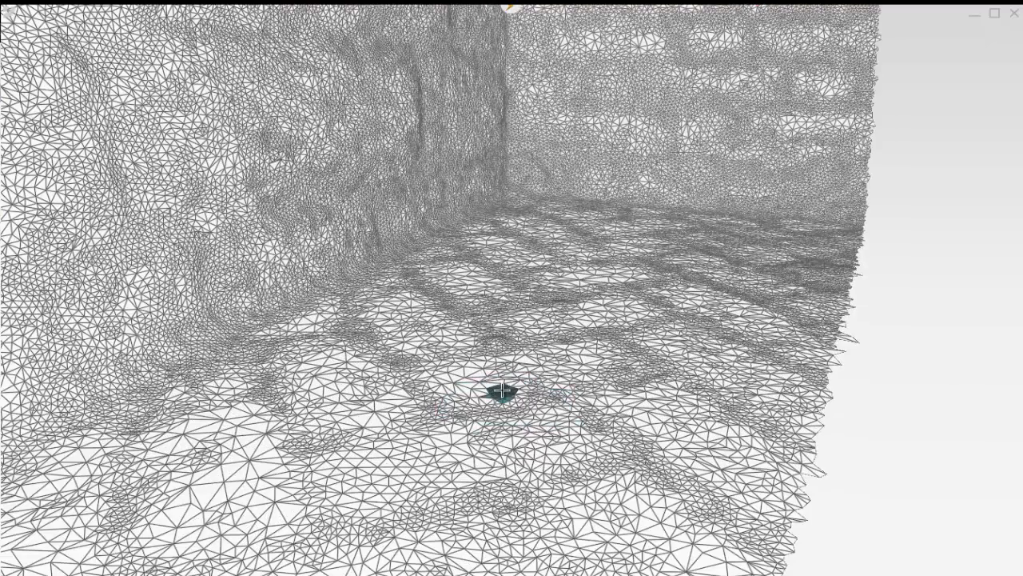
pyautogui.moveTo(493, 402)
pyautogui.mouseDown()
pyautogui.moveTo(515, 395)
pyautogui.moveTo(510, 384)
pyautogui.moveTo(475, 401)
pyautogui.moveTo(525, 406)
pyautogui.mouseUp()
pyautogui.press('Delete')
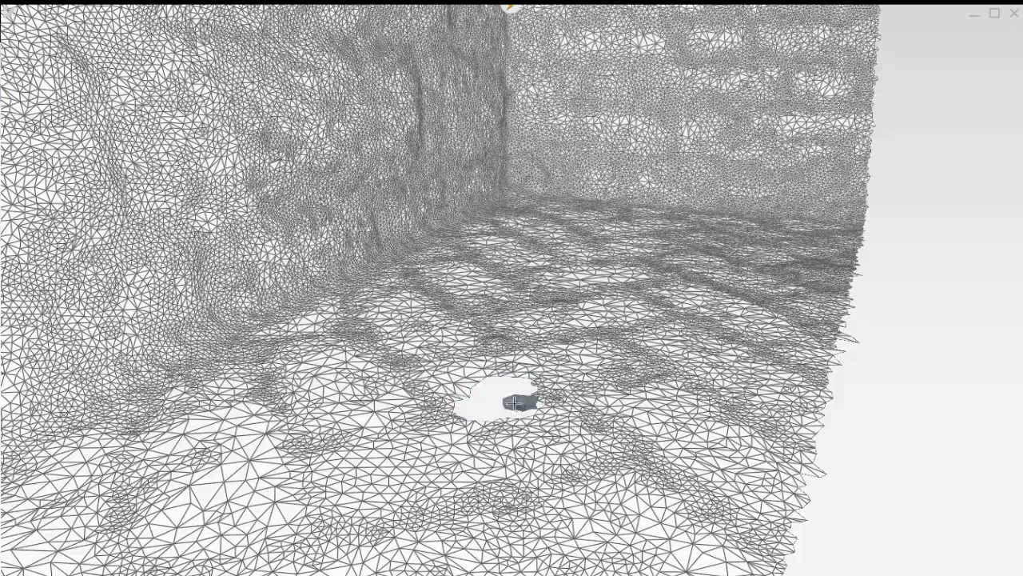
# - Detect issues in the model and step through the detected holes to the one in the paving
pyautogui.moveTo(492, 361); pyautogui.dragTo(479, 409, button='middle')
pyautogui.moveTo(490, 386); pyautogui.dragTo(486, 434, button='right')
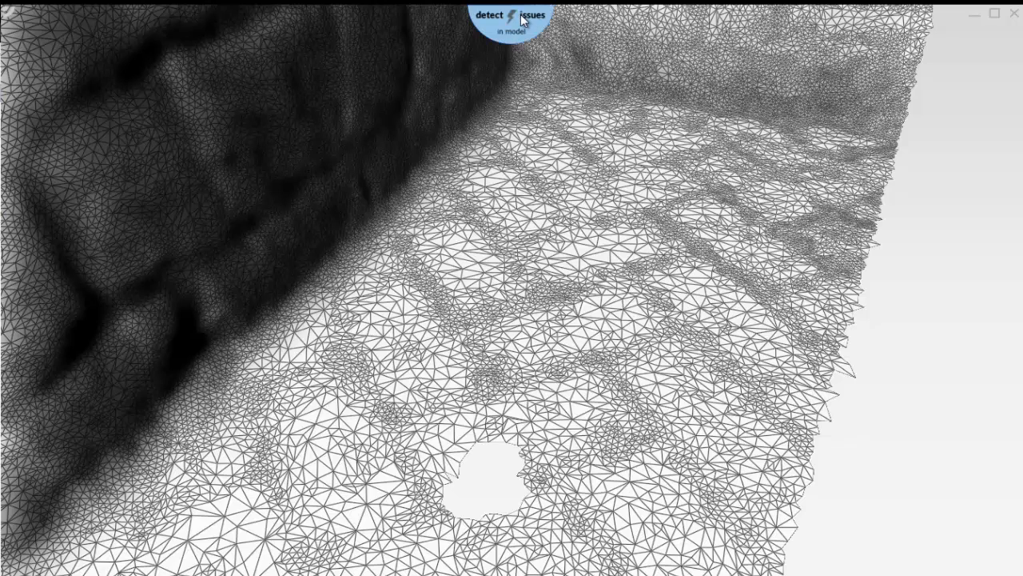
pyautogui.click(521, 19)
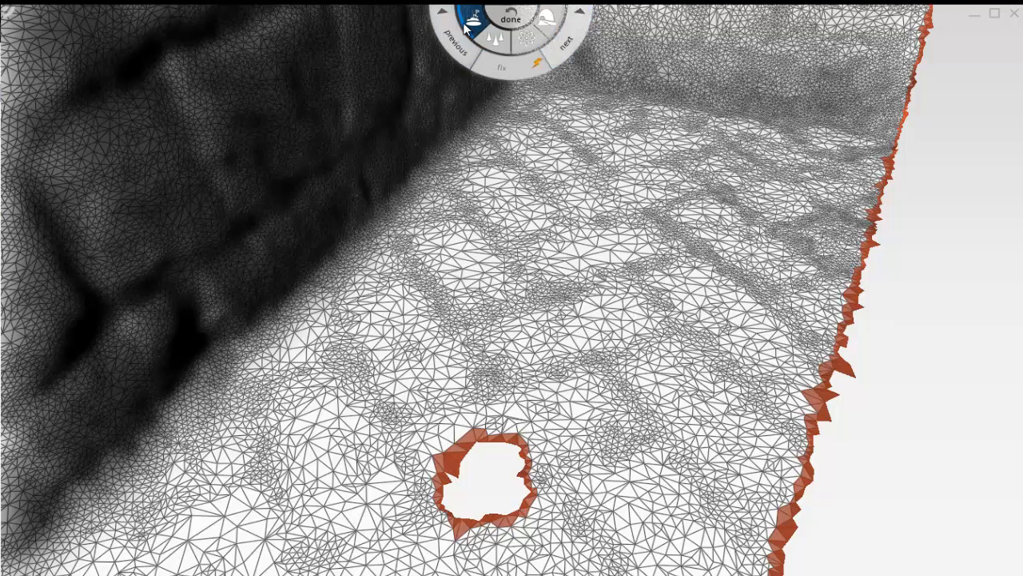
pyautogui.moveTo(466, 28)
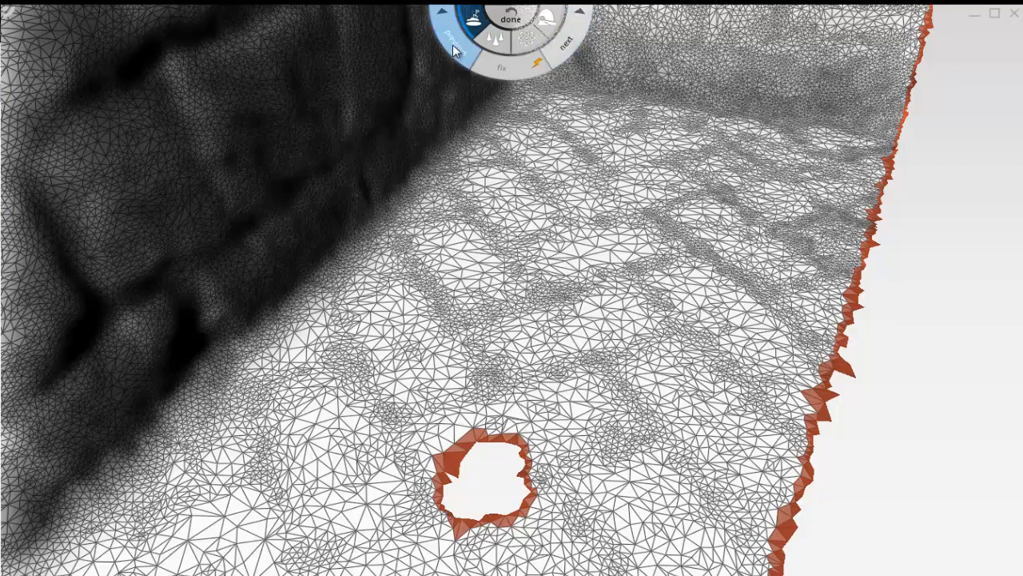
pyautogui.click(567, 39)
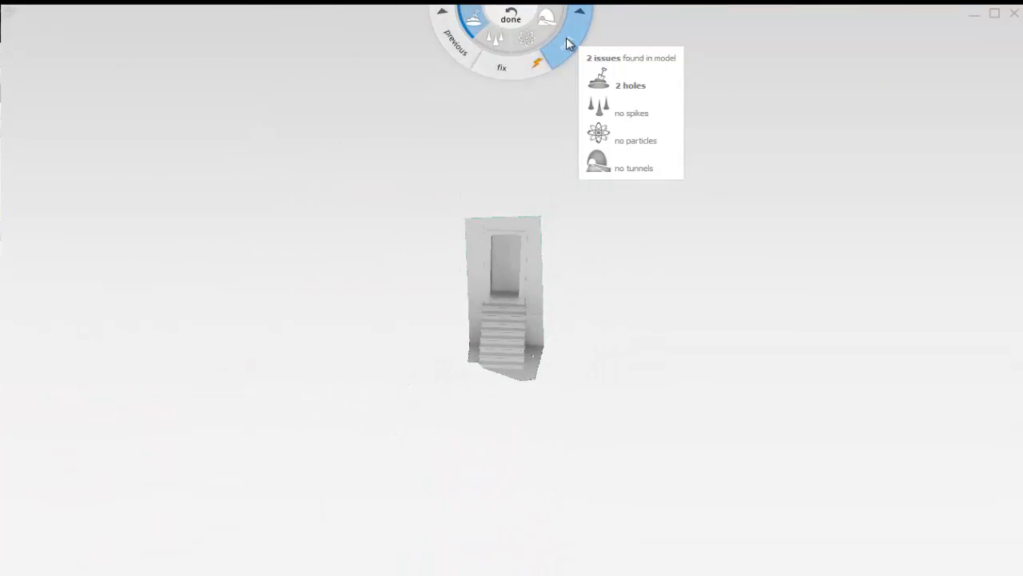
pyautogui.click(566, 38)
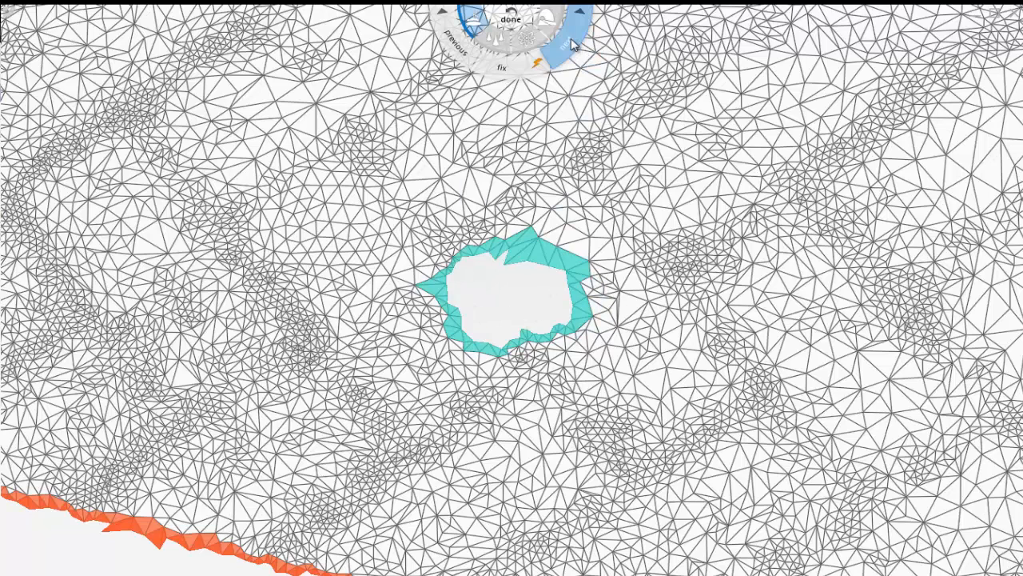
# - Fix the highlighted hole in the paving with the flat fill
pyautogui.moveTo(518, 57)
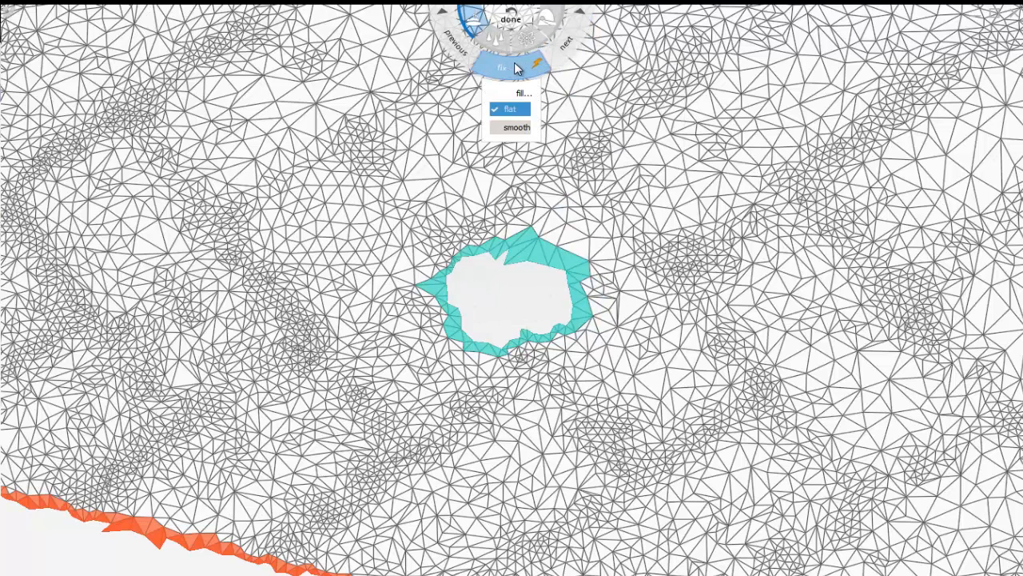
pyautogui.click(515, 69)
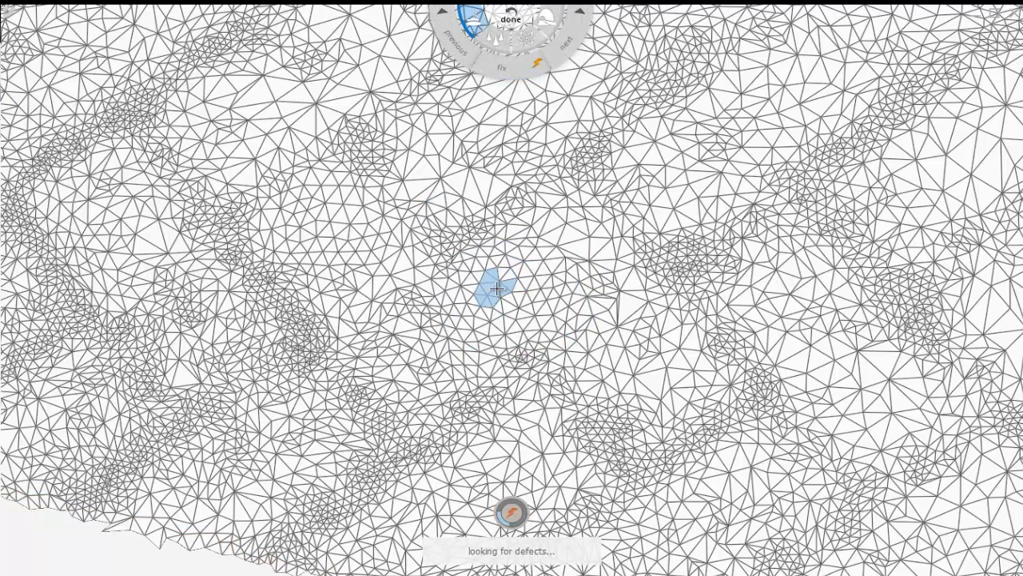
pyautogui.click(502, 68)
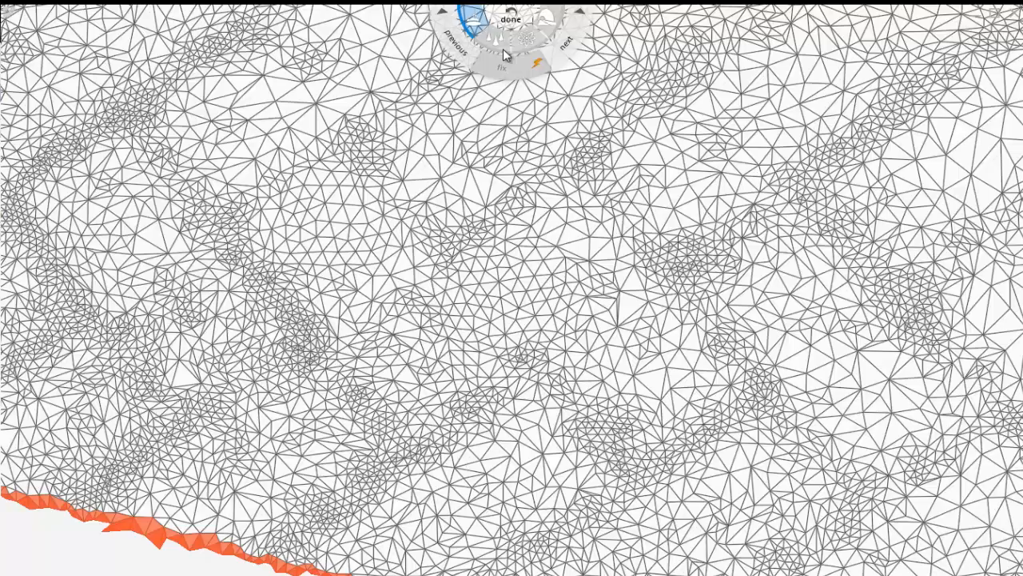
# - Check the file type offered for saving the mesh, and leave without saving
pyautogui.scroll(-8, 405, 397)
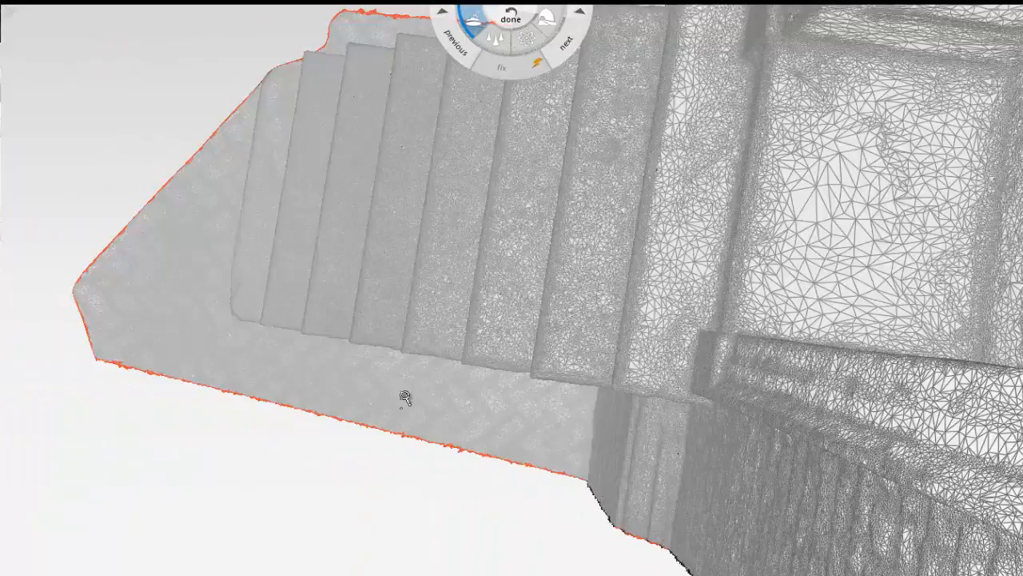
pyautogui.moveTo(405, 397)
pyautogui.mouseDown(button='right')
pyautogui.moveTo(519, 429)
pyautogui.moveTo(637, 391)
pyautogui.moveTo(600, 453)
pyautogui.moveTo(455, 325)
pyautogui.moveTo(445, 334)
pyautogui.mouseUp(button='right')
pyautogui.scroll(-3, 269, 300)
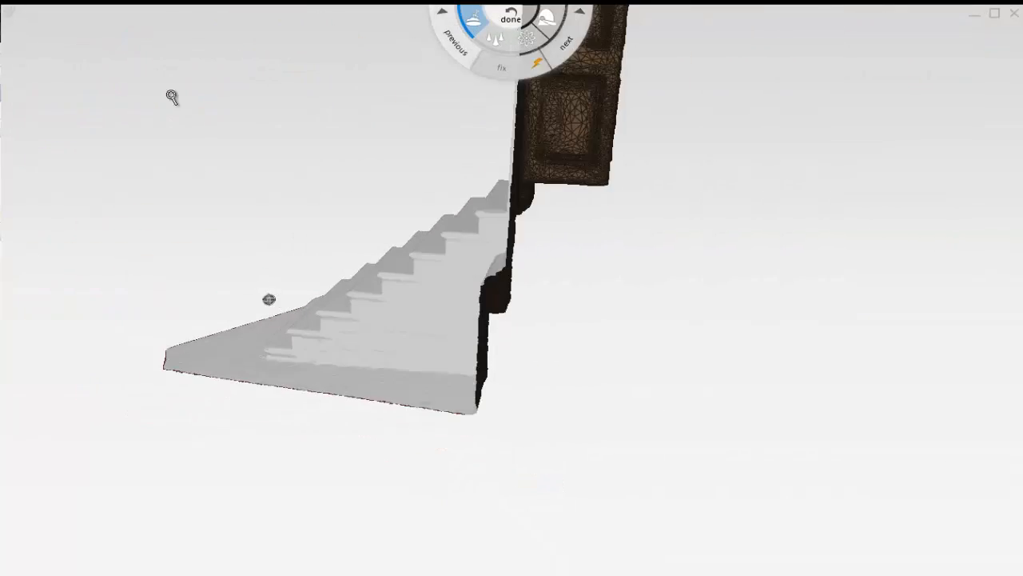
pyautogui.moveTo(15, 14)
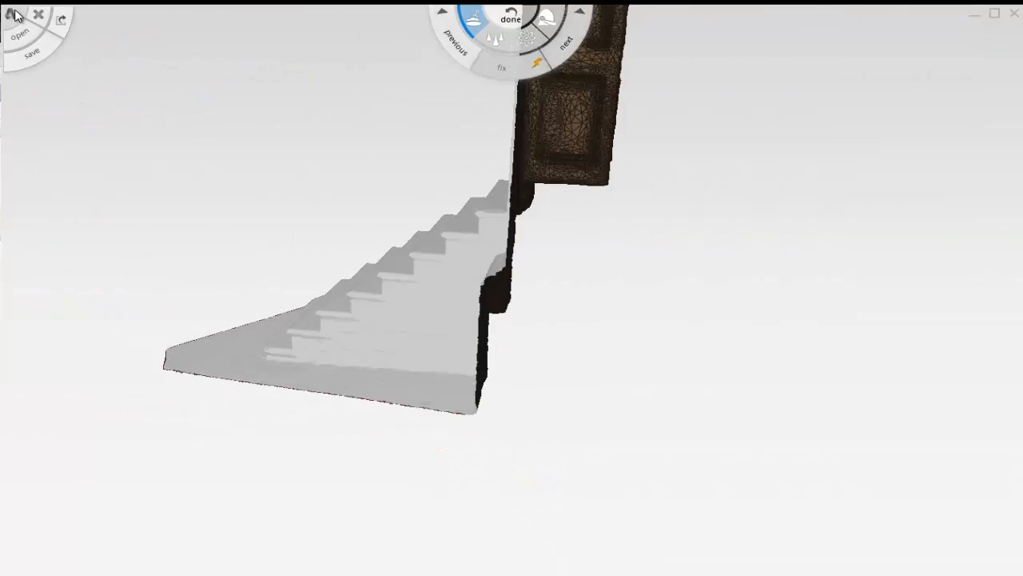
pyautogui.click(31, 62)
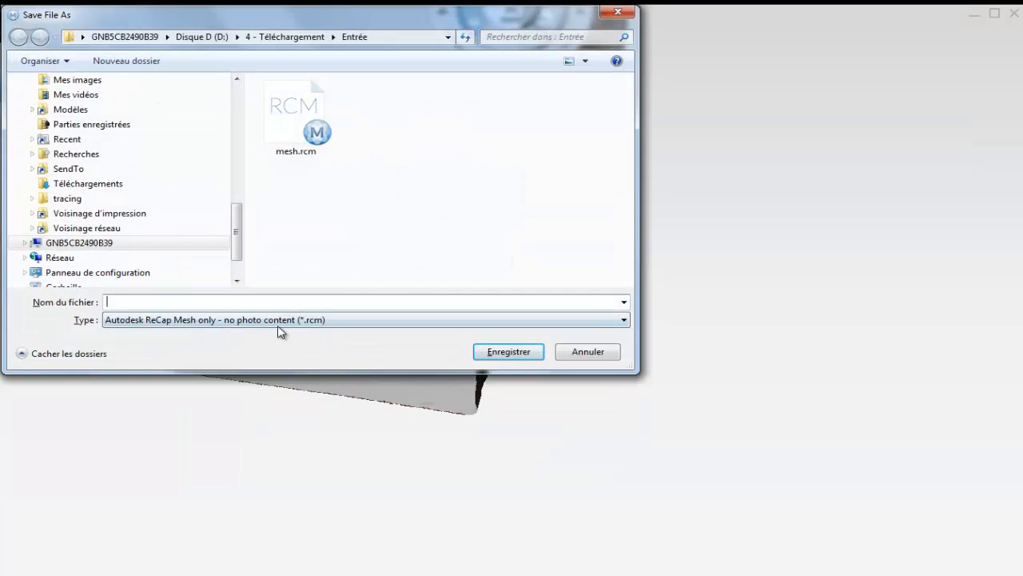
pyautogui.click(606, 359)
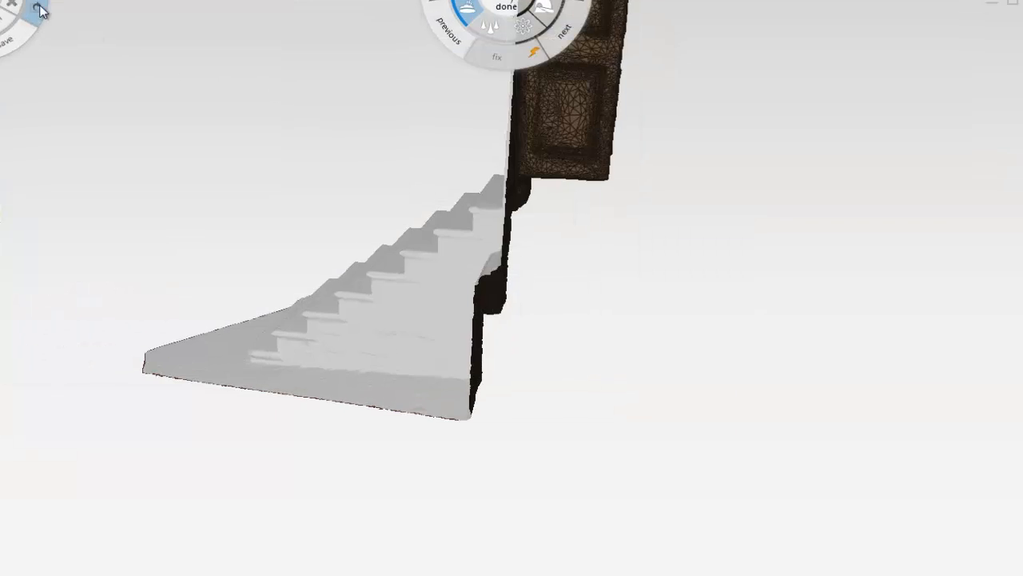
# - Examine the OBJ export's detail range by setting the decimation to 90% and back to 0%, and close it without exporting
pyautogui.click(62, 21)
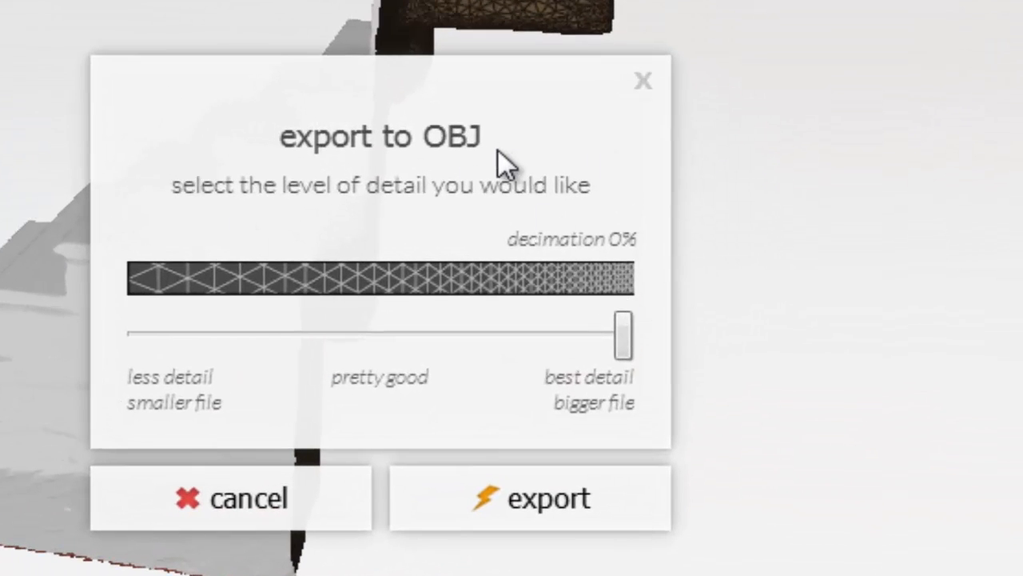
pyautogui.moveTo(628, 334); pyautogui.dragTo(461, 335)
pyautogui.moveTo(579, 352); pyautogui.dragTo(138, 334)
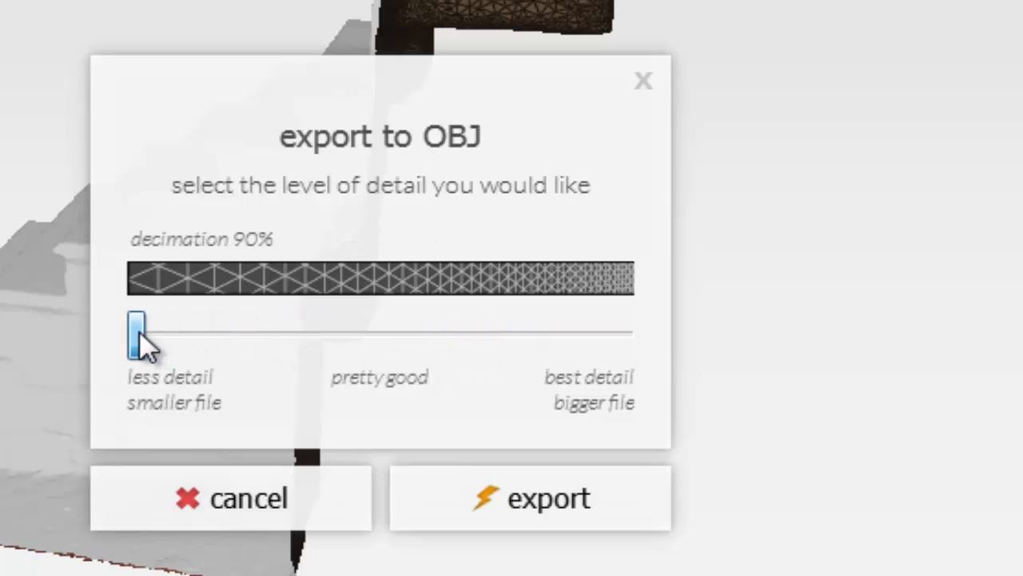
pyautogui.moveTo(144, 343); pyautogui.dragTo(623, 329)
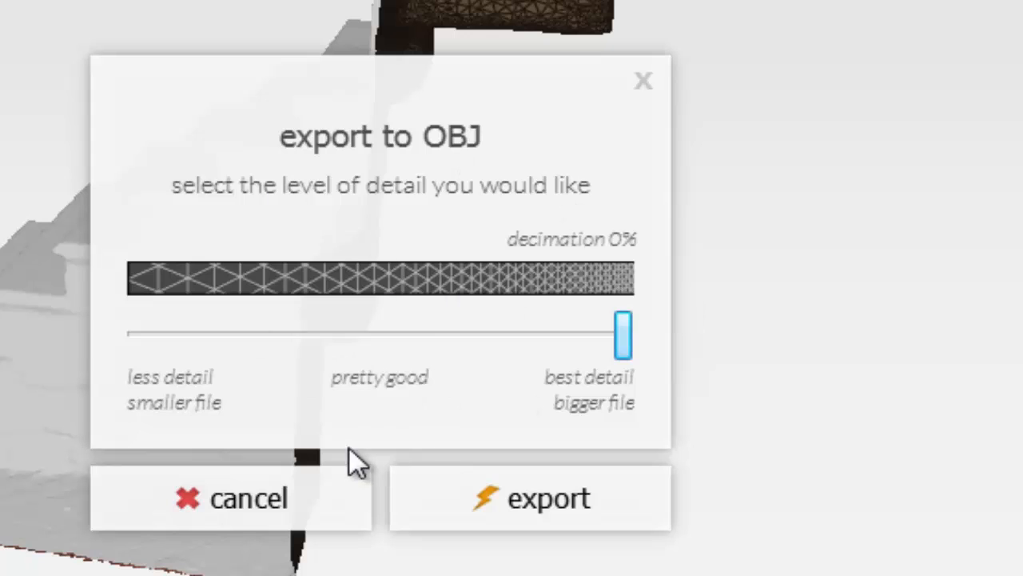
pyautogui.click(643, 83)
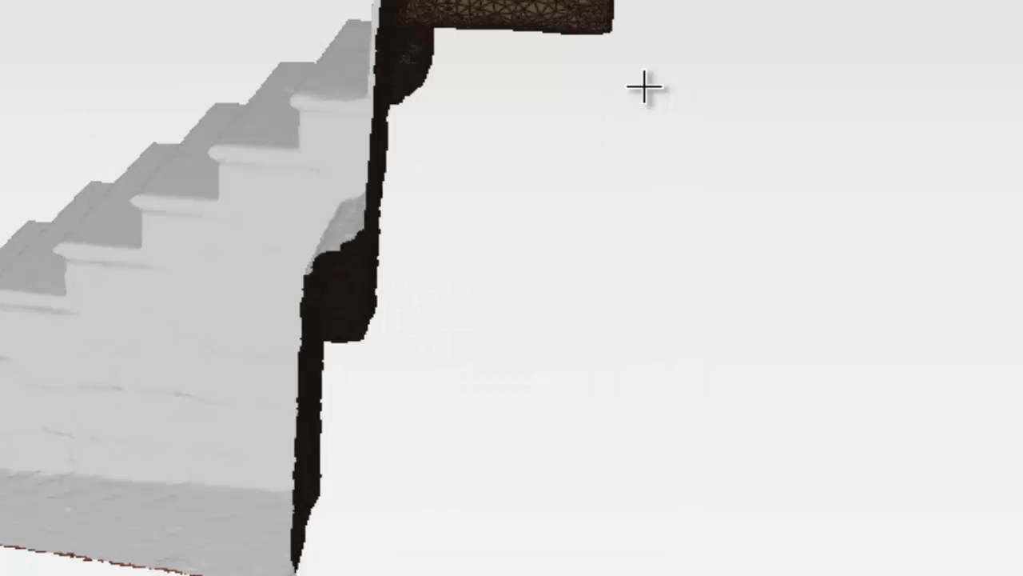
pyautogui.moveTo(89, 5); pyautogui.dragTo(674, 137, button='right')
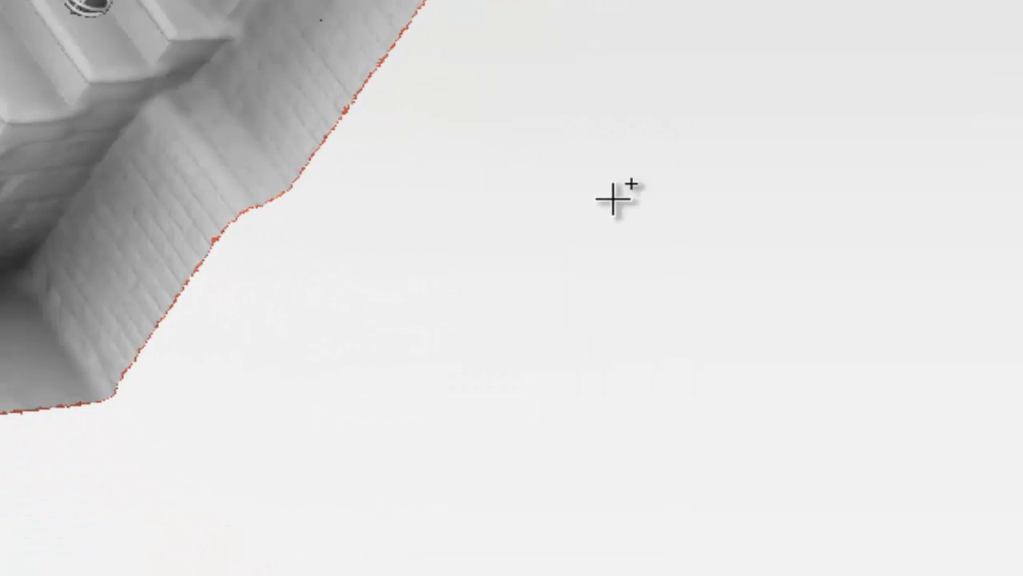
pyautogui.moveTo(445, 272); pyautogui.dragTo(535, 575)
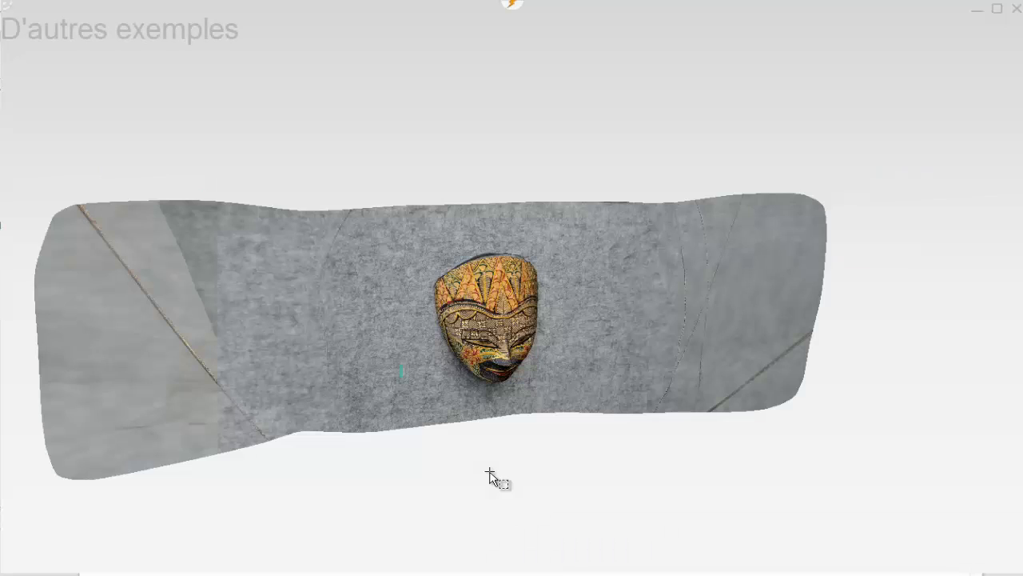
# - Examine the decorated mask model up close, switching its display to wireframe to inspect the mesh
pyautogui.moveTo(487, 475); pyautogui.dragTo(512, 340)
pyautogui.scroll(8, 506, 339)
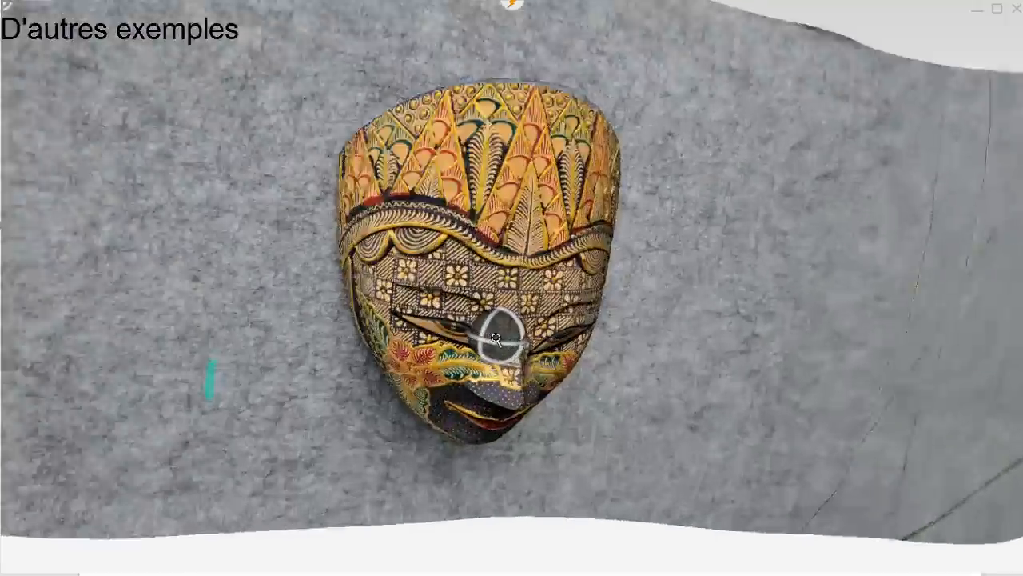
pyautogui.moveTo(384, 462); pyautogui.dragTo(61, 409)
pyautogui.rightClick(537, 447)
pyautogui.click(521, 398)
pyautogui.scroll(4, 512, 434)
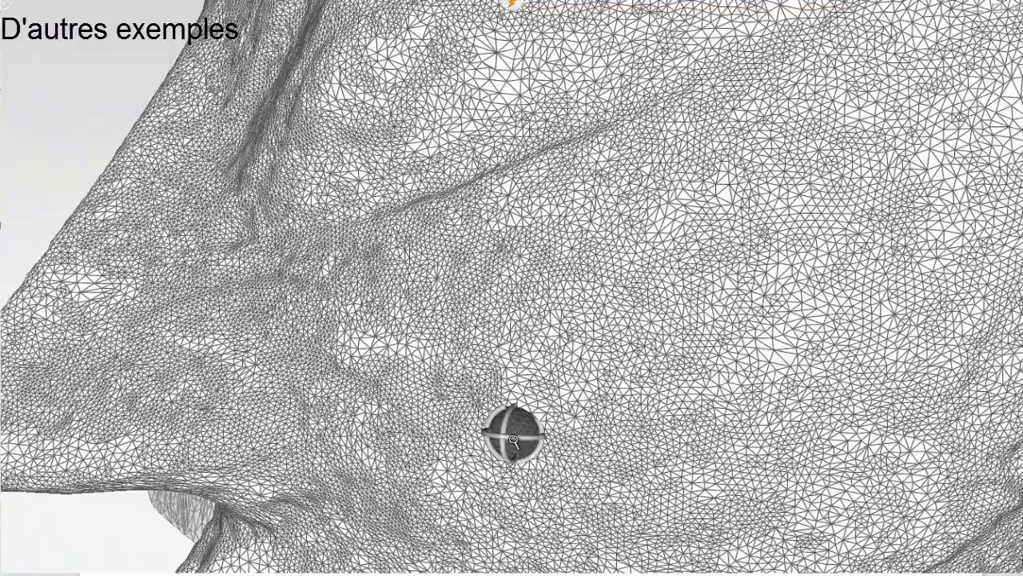
pyautogui.scroll(-10, 514, 438)
pyautogui.moveTo(351, 424)
pyautogui.mouseDown()
pyautogui.moveTo(569, 470)
pyautogui.moveTo(715, 481)
pyautogui.moveTo(644, 546)
pyautogui.moveTo(577, 478)
pyautogui.moveTo(578, 500)
pyautogui.mouseUp()
pyautogui.rightClick(716, 481)
pyautogui.click(684, 467)
pyautogui.rightClick(692, 471)
pyautogui.click(688, 426)
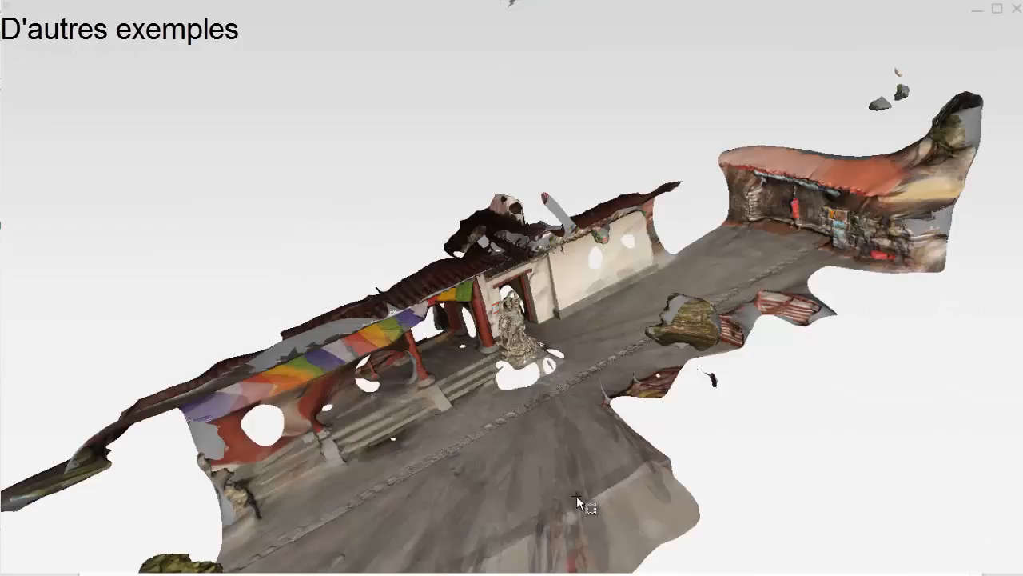
# - Isolate the area around the stone statue in front of the temple with a rectangular selection
pyautogui.moveTo(576, 495); pyautogui.dragTo(515, 479)
pyautogui.scroll(6, 483, 298)
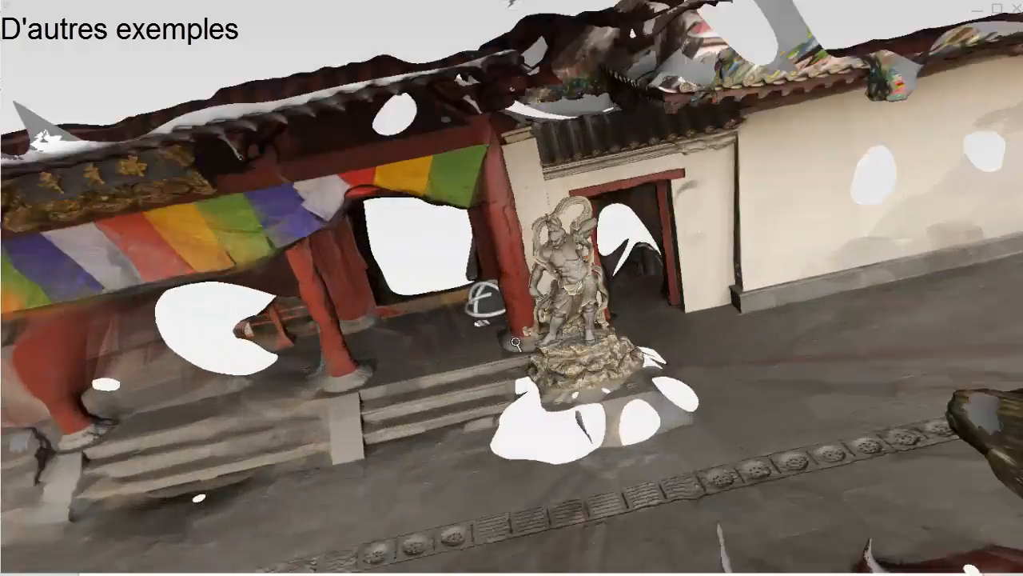
pyautogui.scroll(-2, 524, 337)
pyautogui.moveTo(566, 448); pyautogui.dragTo(571, 386)
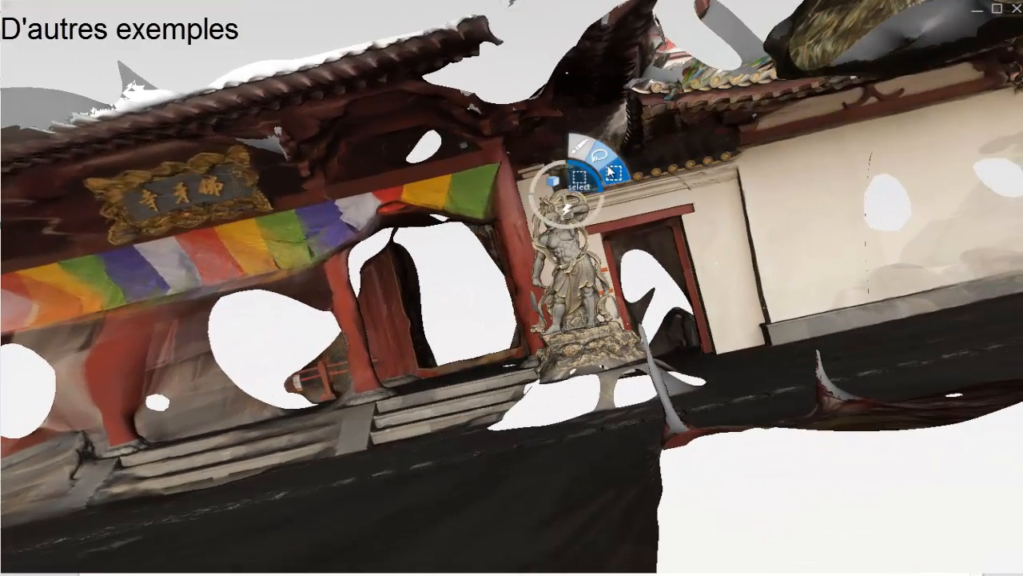
pyautogui.moveTo(490, 185); pyautogui.dragTo(685, 396)
pyautogui.moveTo(631, 328)
pyautogui.click(616, 349)
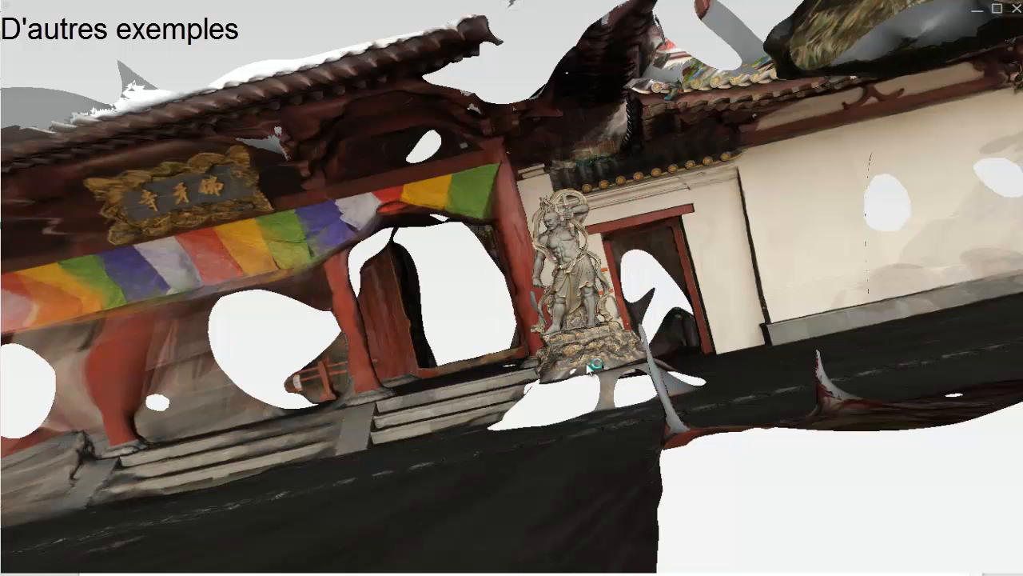
# - Trim the remaining walls and paving with another rectangular selection, keeping only the statue and its rock base
pyautogui.moveTo(536, 331); pyautogui.dragTo(696, 492, button='middle')
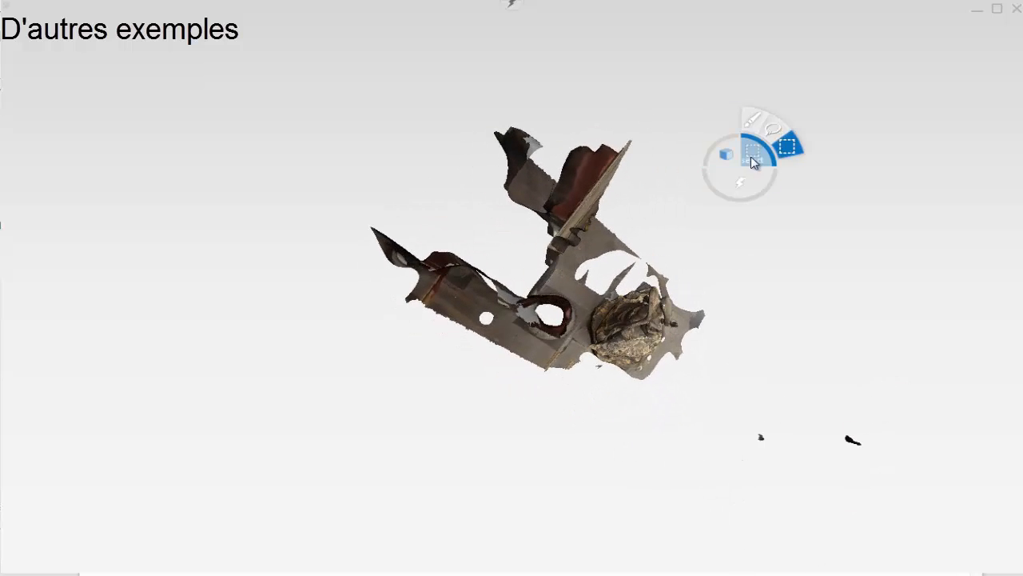
pyautogui.moveTo(673, 292)
pyautogui.mouseDown()
pyautogui.moveTo(585, 319)
pyautogui.moveTo(612, 372)
pyautogui.moveTo(689, 352)
pyautogui.moveTo(702, 283)
pyautogui.mouseUp()
pyautogui.rightClick(705, 283)
pyautogui.click(681, 332)
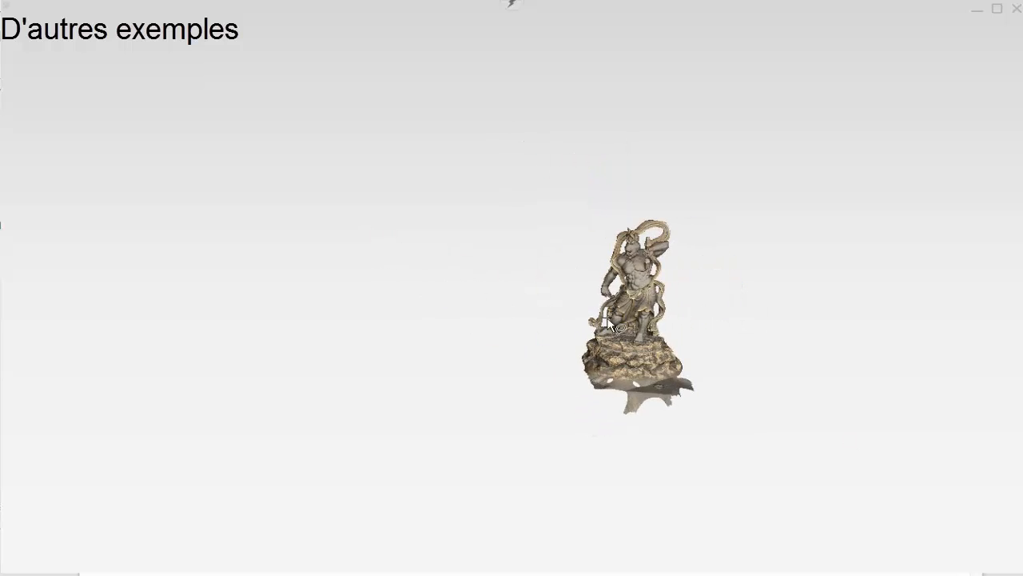
# - Select the lower part of the statue's rock base with a rectangle, including the ragged ground, and cut and fill it
pyautogui.scroll(5, 622, 355)
pyautogui.scroll(-3, 622, 355)
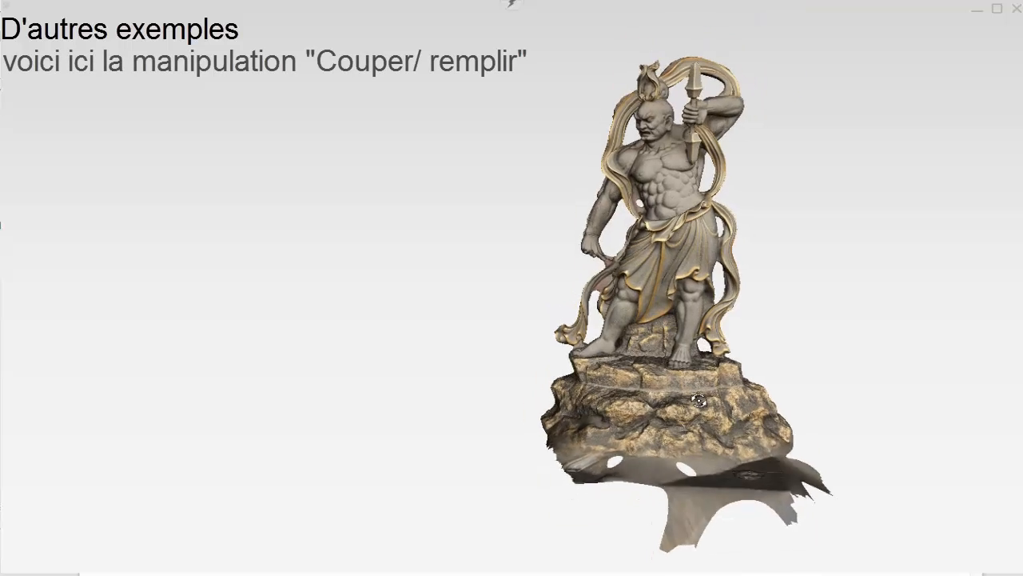
pyautogui.moveTo(701, 401); pyautogui.dragTo(698, 389, button='right')
pyautogui.moveTo(632, 437); pyautogui.dragTo(684, 425, button='right')
pyautogui.rightClick(454, 359)
pyautogui.click(463, 355)
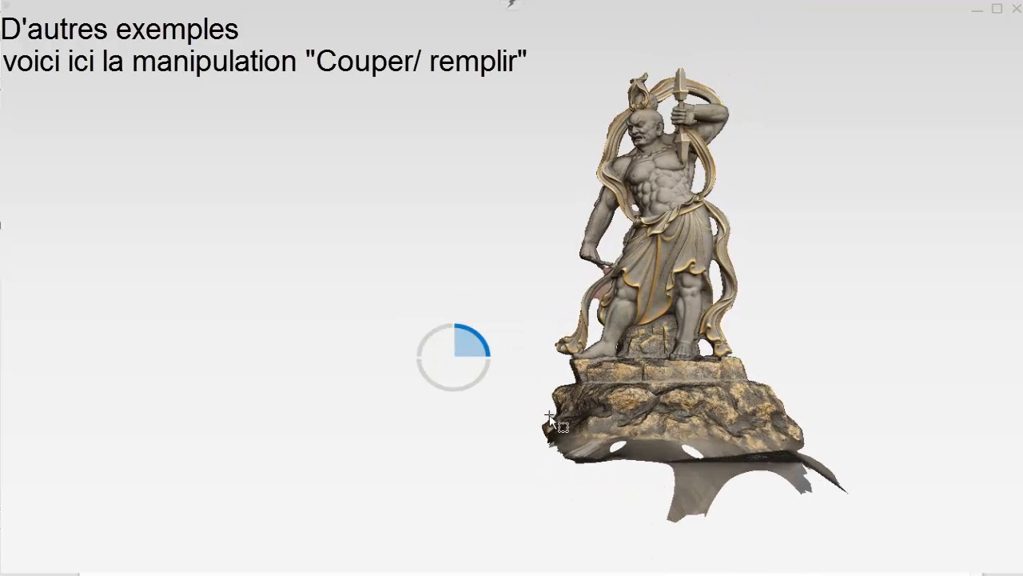
pyautogui.moveTo(522, 389); pyautogui.dragTo(867, 528)
pyautogui.rightClick(795, 451)
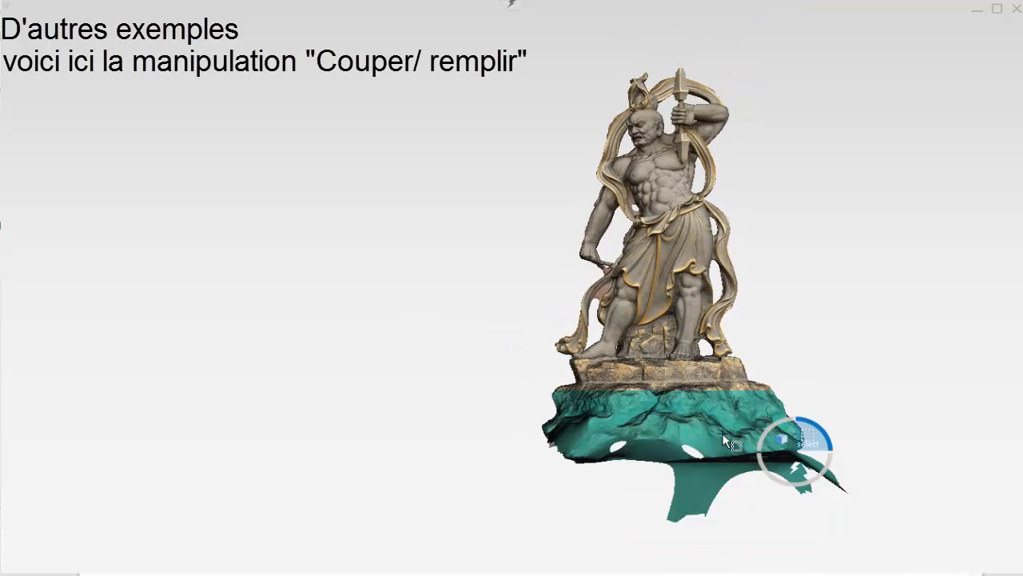
pyautogui.moveTo(794, 470)
pyautogui.click(790, 492)
# - Examine the statue's cut base up close from another angle, changing the mesh's display mode
pyautogui.scroll(5, 607, 398)
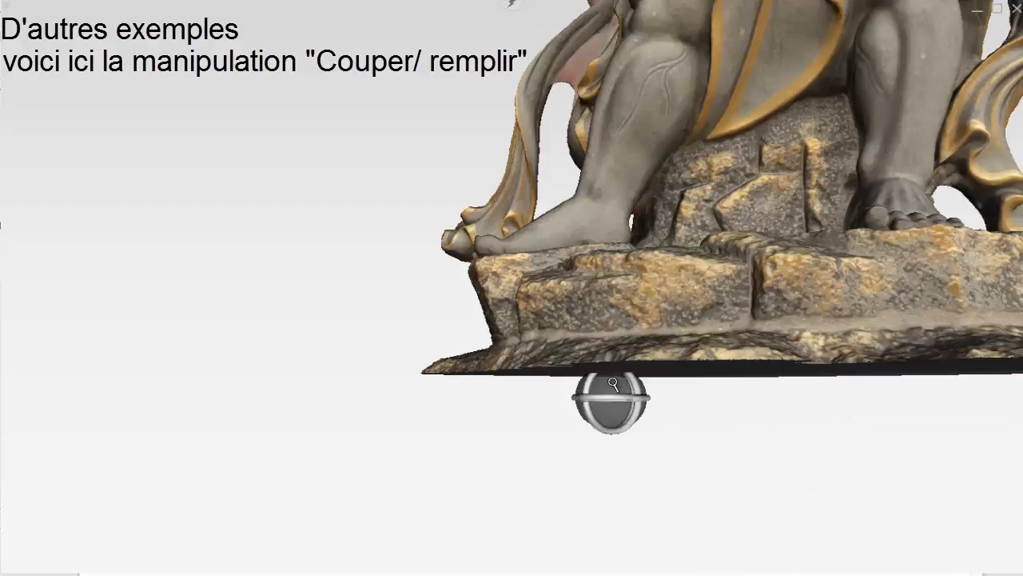
pyautogui.moveTo(608, 401); pyautogui.dragTo(480, 384, button='right')
pyautogui.rightClick(633, 398)
pyautogui.moveTo(616, 382)
pyautogui.click(588, 367)
pyautogui.scroll(5, 587, 367)
pyautogui.scroll(-5, 480, 384)
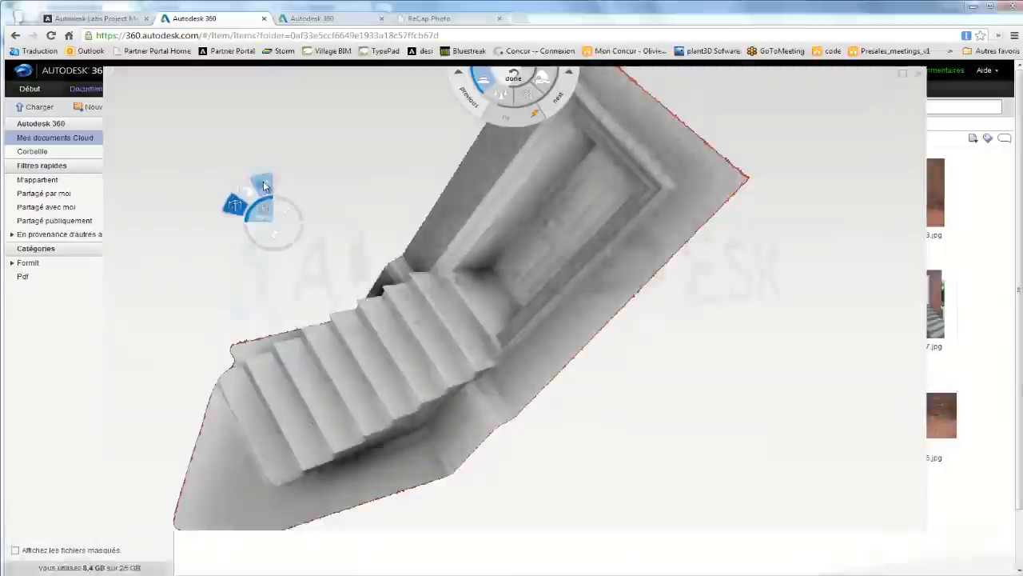